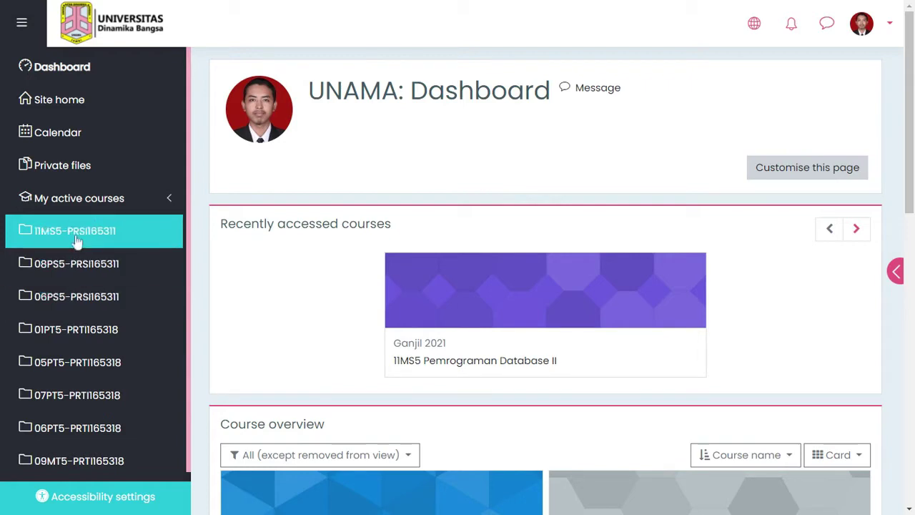
Open the 11MS5-PRSI165311 course and examine its announcements and the Pertemuan 1 and Pertemuan 2 topics.
left_click(77, 240)
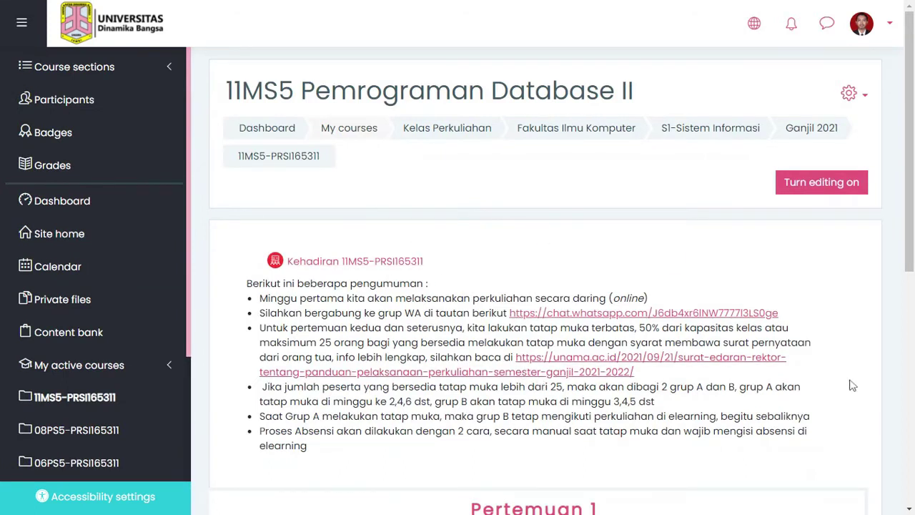
scroll(794, 382, "down", 3)
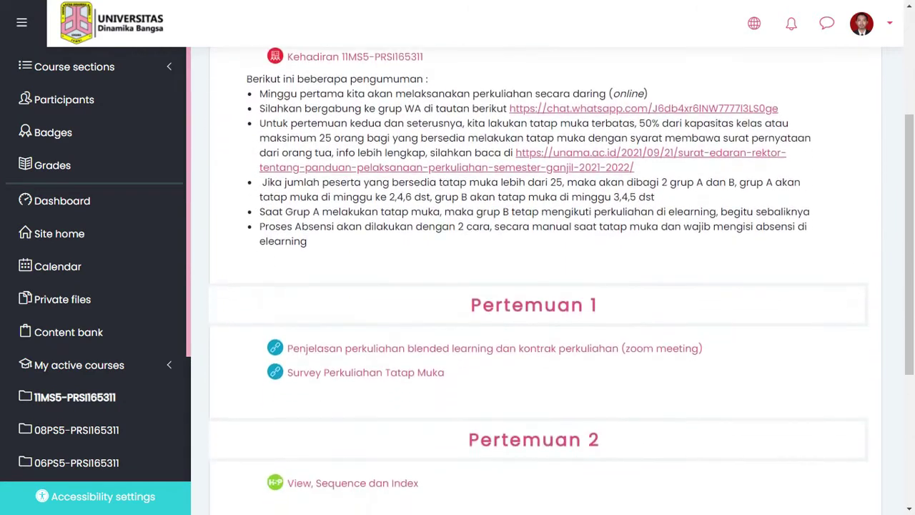
scroll(544, 280, "down", 1)
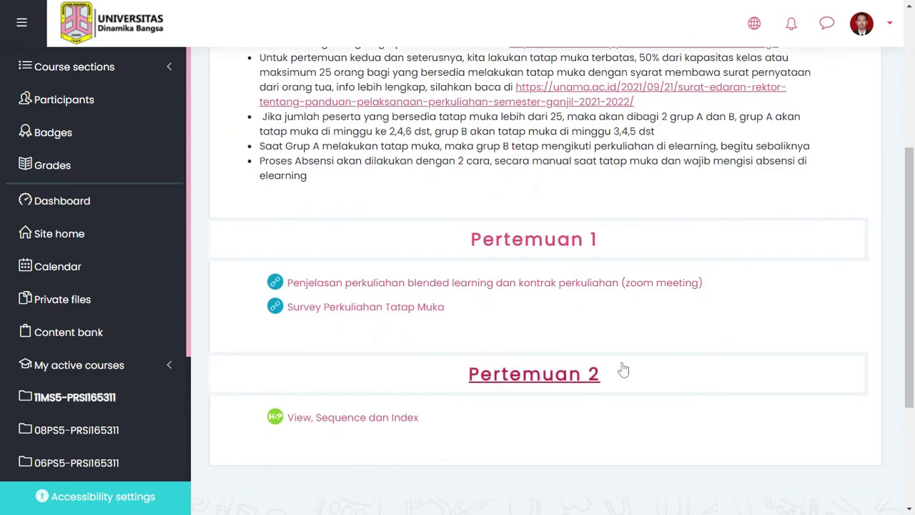
scroll(806, 293, "up", 1)
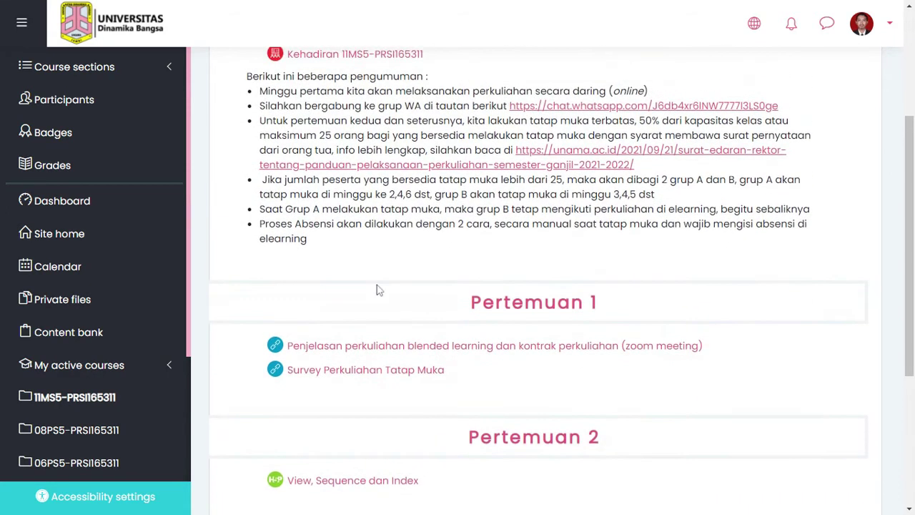
Open the 08PS5-PRSI165311 course and the 06PS5-PRSI165311 course to check their content.
left_click(87, 432)
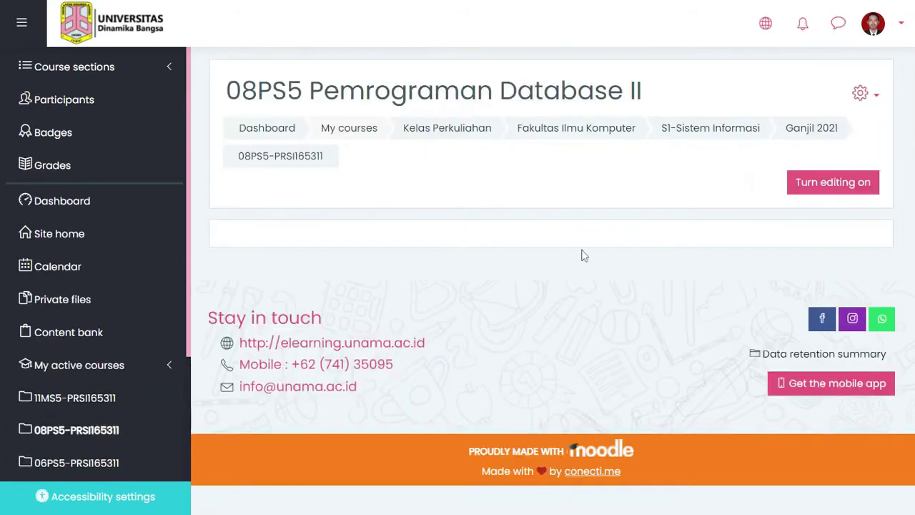
left_click(74, 464)
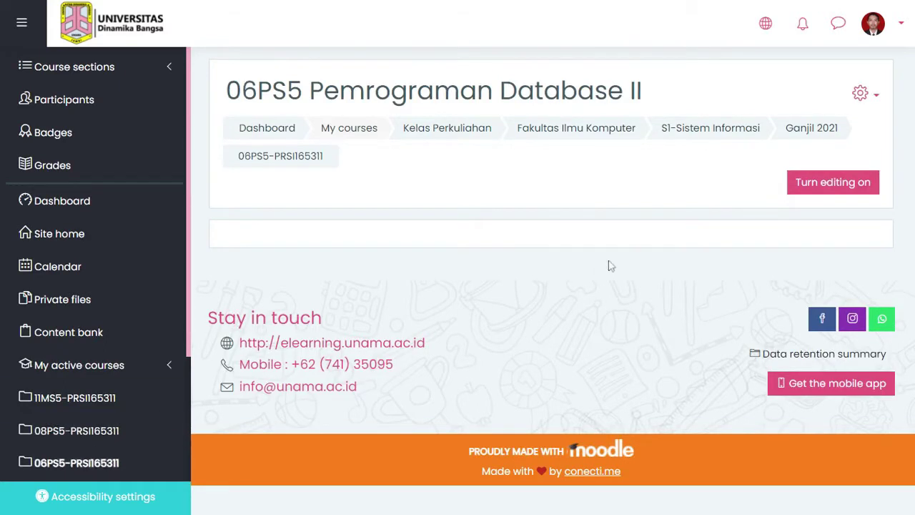
Return to the 11MS5-PRSI165311 course and turn on editing mode for it.
left_click(75, 398)
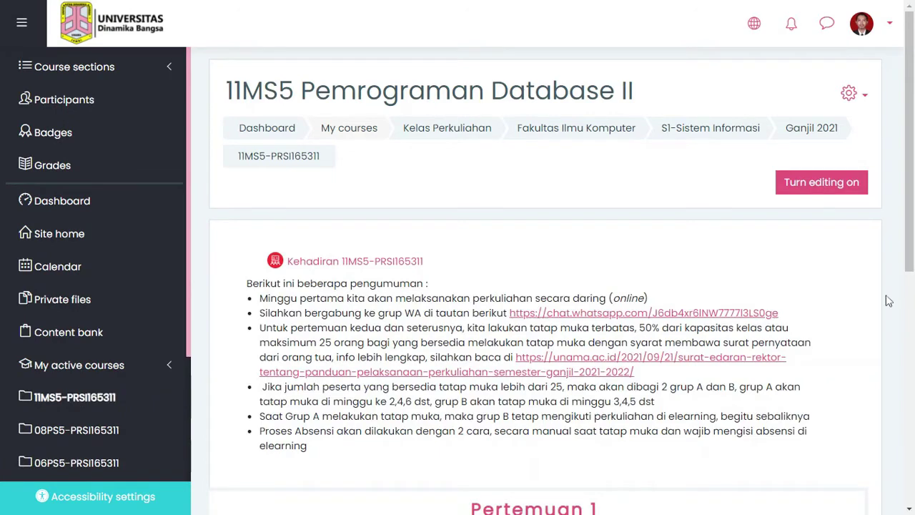
scroll(889, 301, "down", 1)
scroll(888, 301, "down", 3)
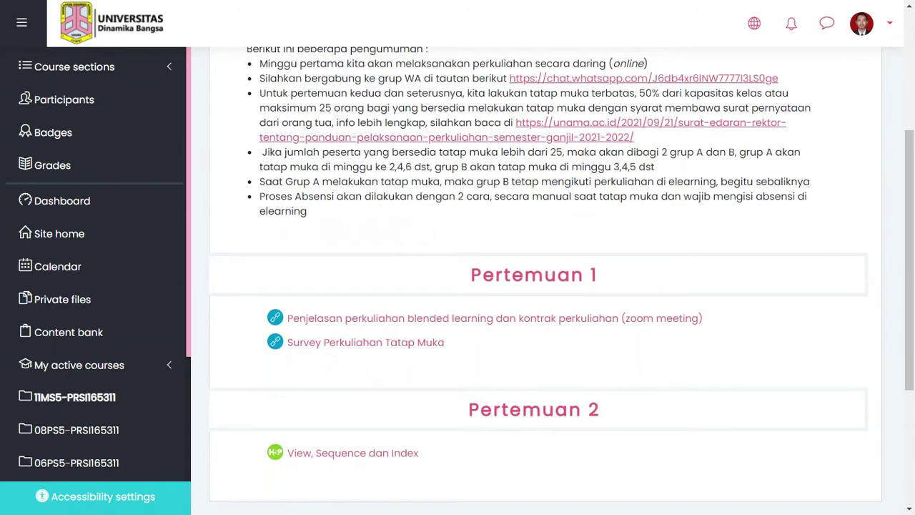
scroll(561, 270, "down", 1)
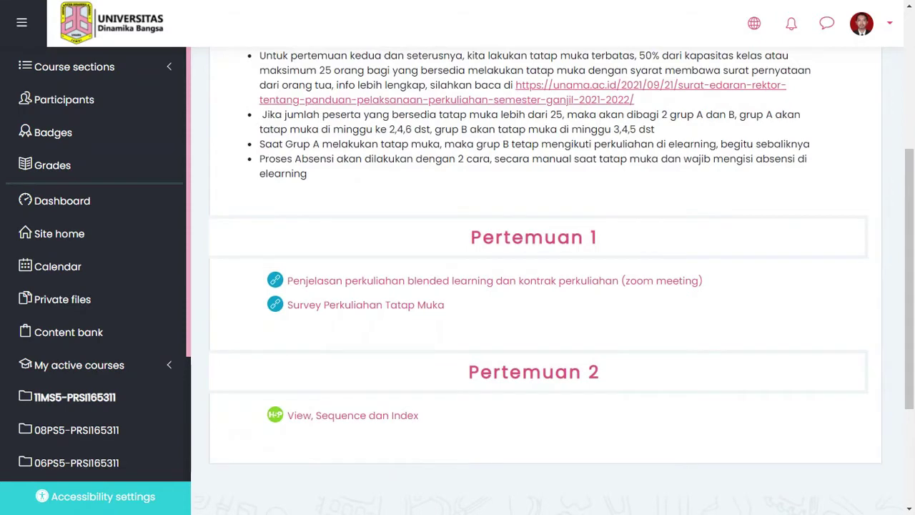
scroll(831, 103, "up", 3)
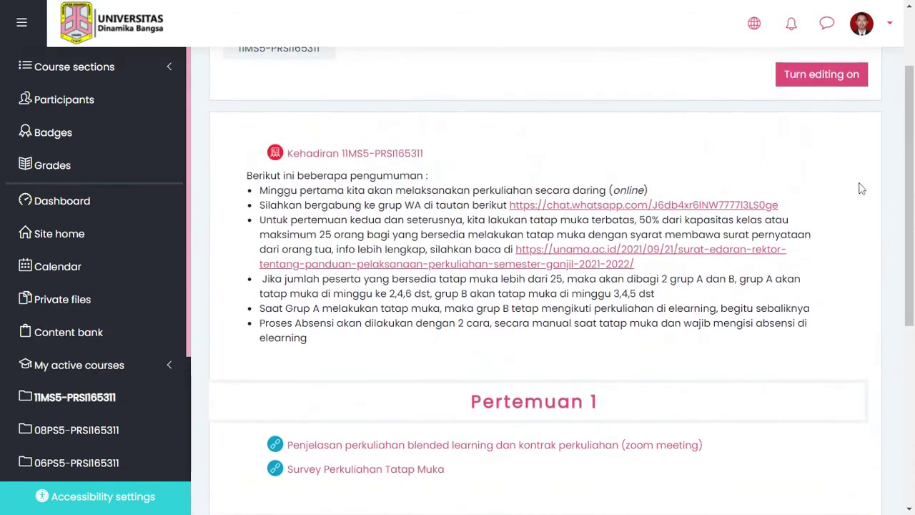
left_click(842, 75)
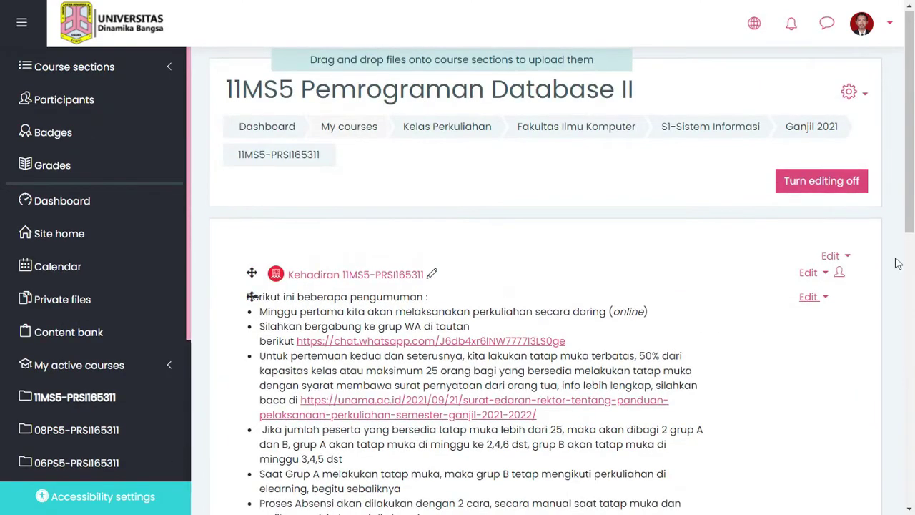
Hide the Pertemuan 2 topic from students in the 11MS5 course.
scroll(897, 263, "down", 3)
scroll(829, 257, "down", 2)
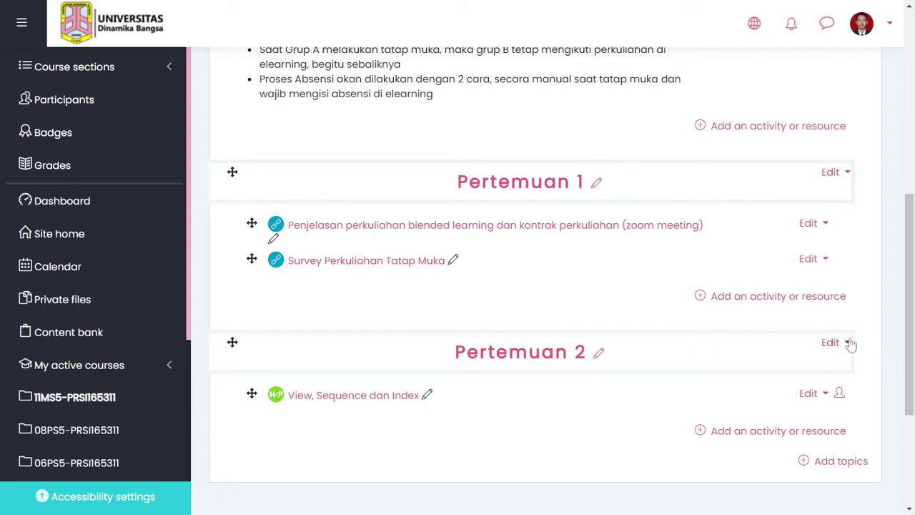
scroll(876, 323, "up", 5)
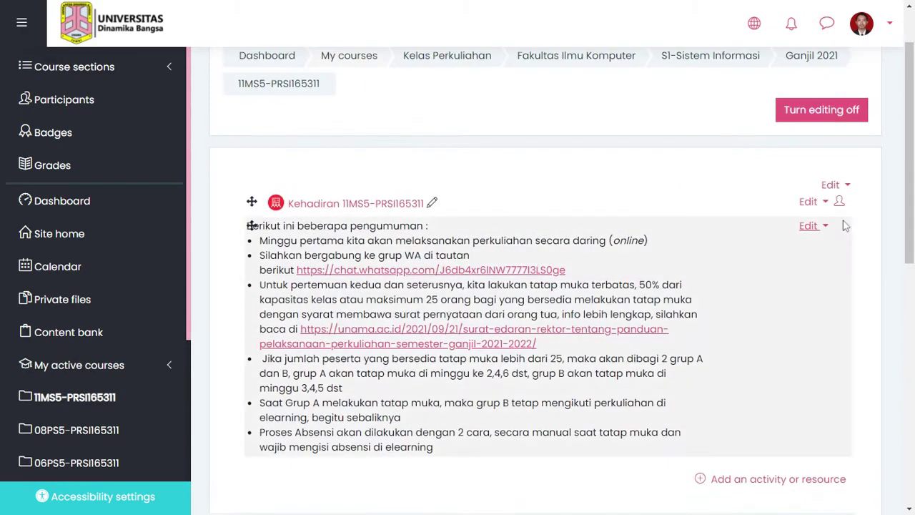
scroll(899, 335, "down", 2)
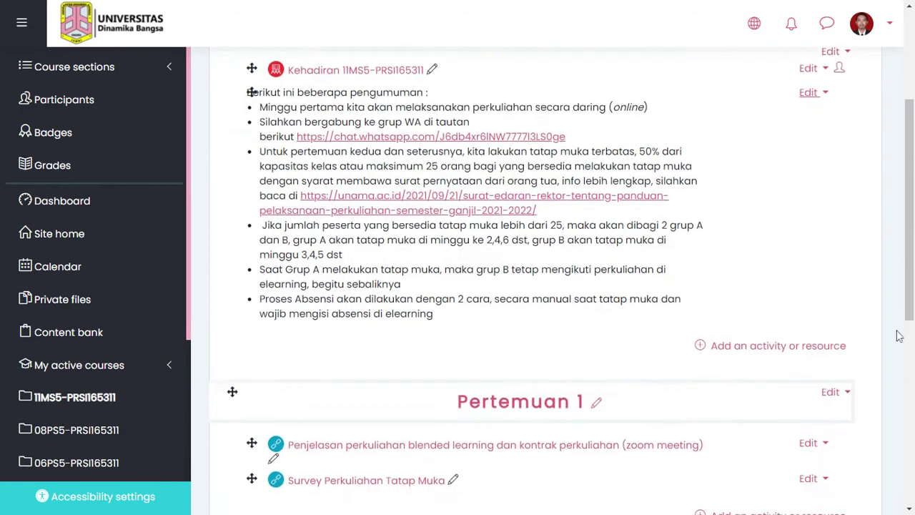
scroll(899, 335, "down", 3)
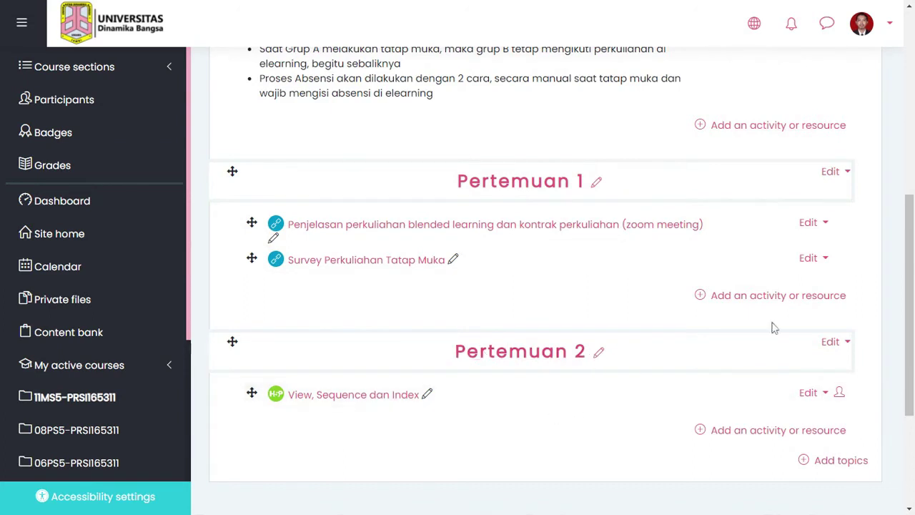
left_click(830, 343)
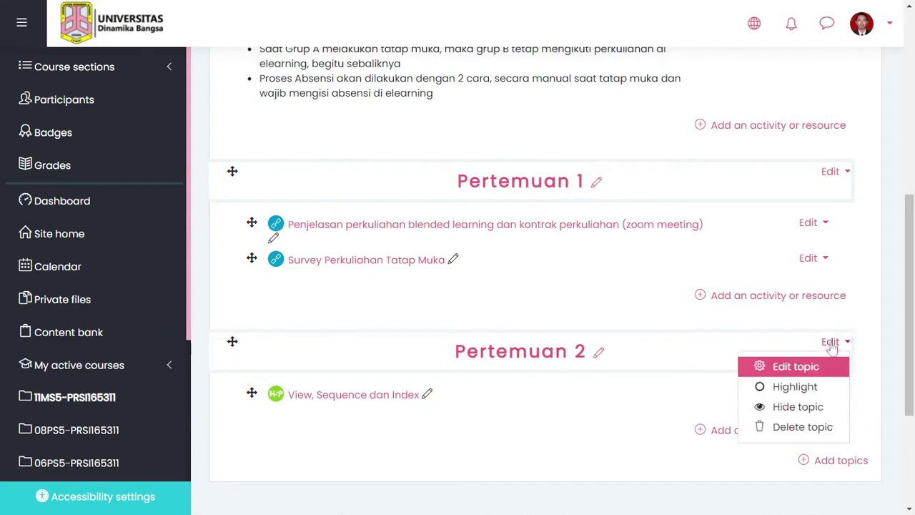
left_click(800, 408)
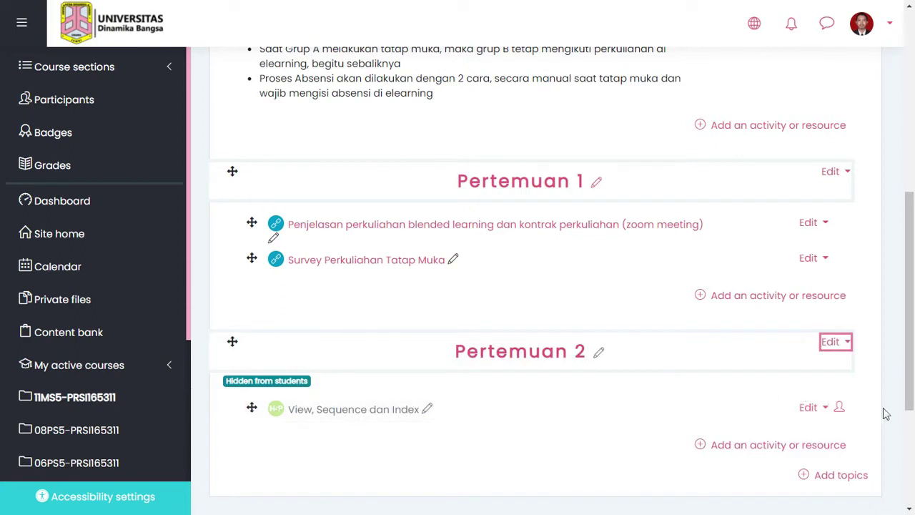
Examine the attendance activity, the announcements and both Pertemuan topics of the 11MS5 course in editing mode.
scroll(543, 300, "down", 1)
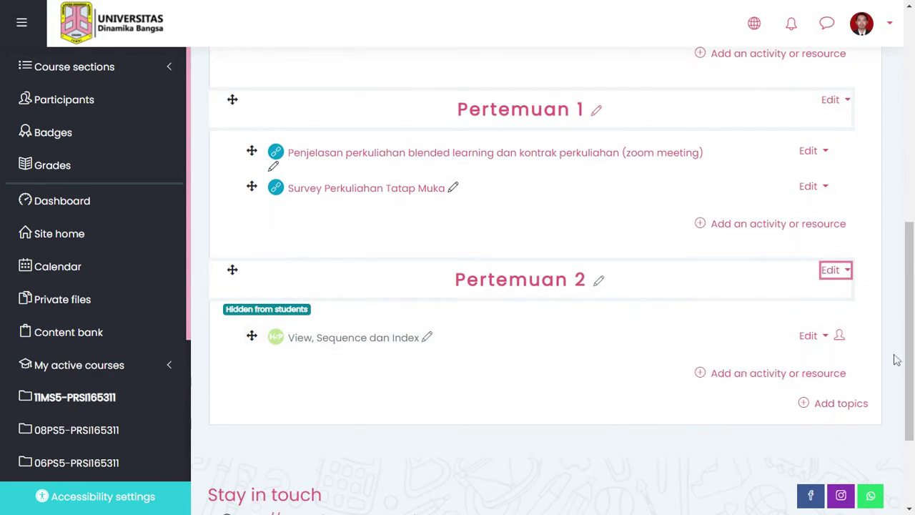
scroll(881, 367, "up", 1)
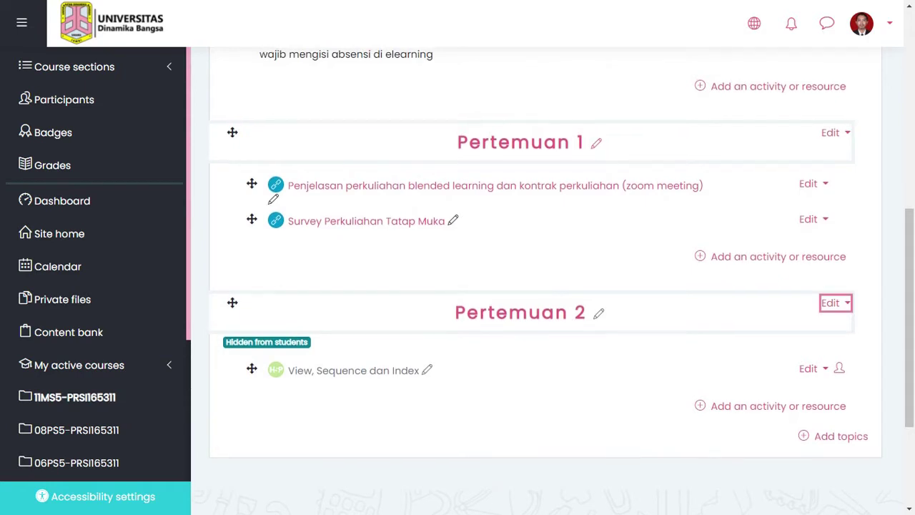
scroll(552, 280, "up", 1)
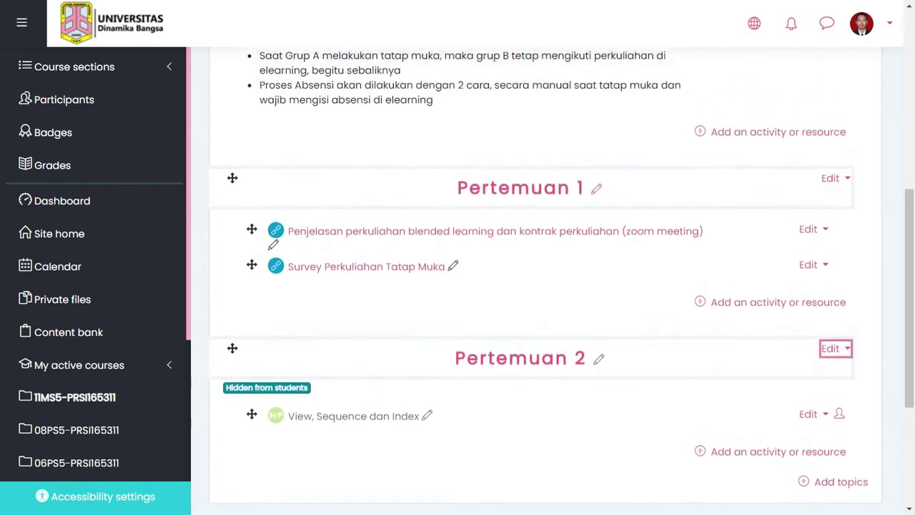
scroll(250, 198, "up", 5)
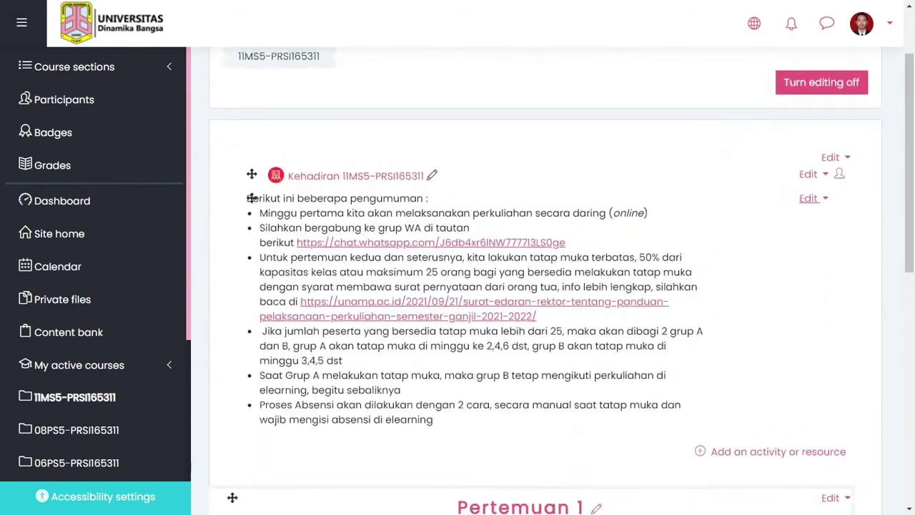
scroll(250, 198, "down", 2)
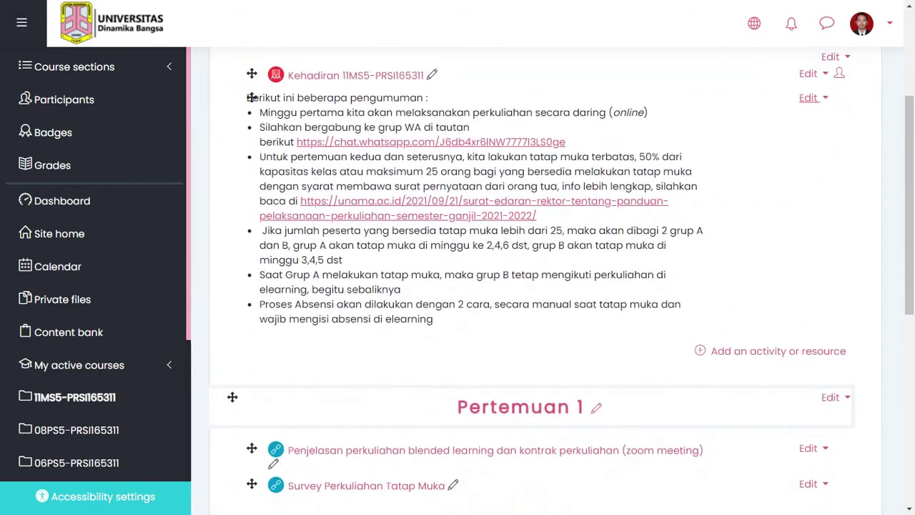
scroll(543, 285, "down", 4)
scroll(543, 286, "up", 6)
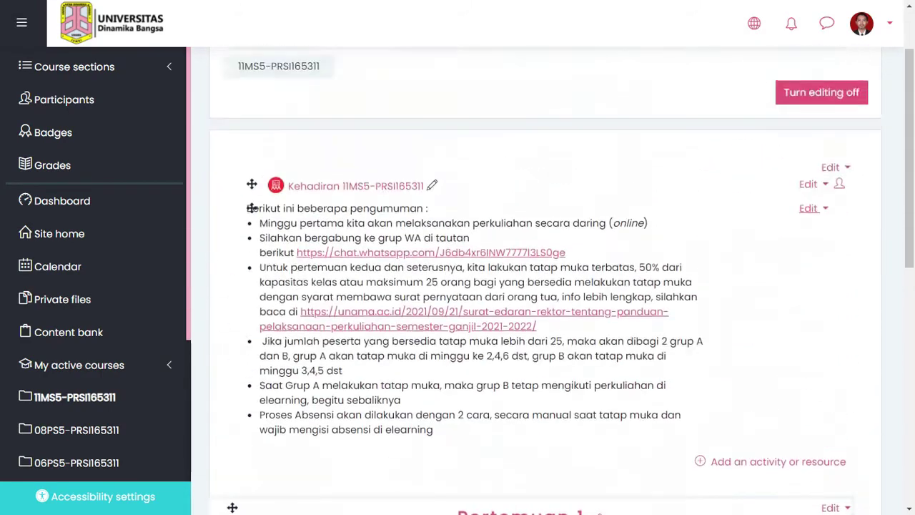
scroll(543, 286, "up", 2)
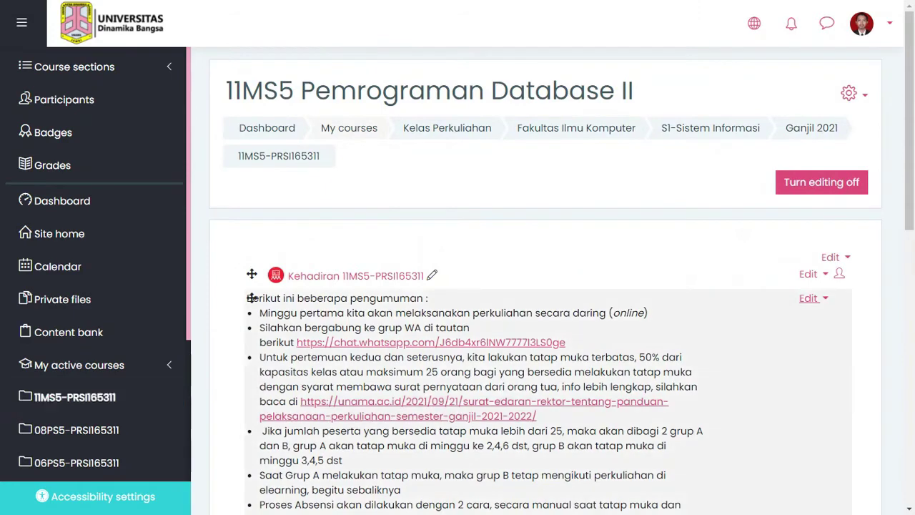
scroll(633, 299, "down", 3)
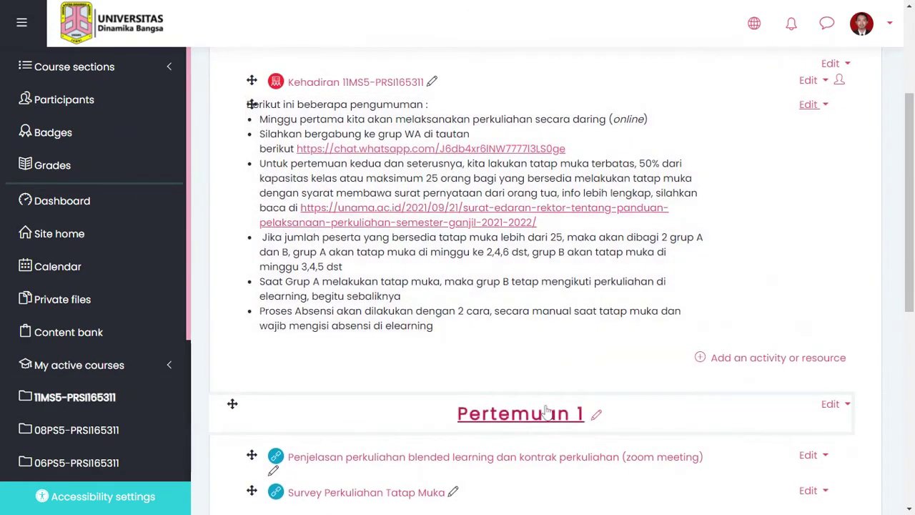
scroll(554, 441, "down", 1)
scroll(555, 441, "down", 2)
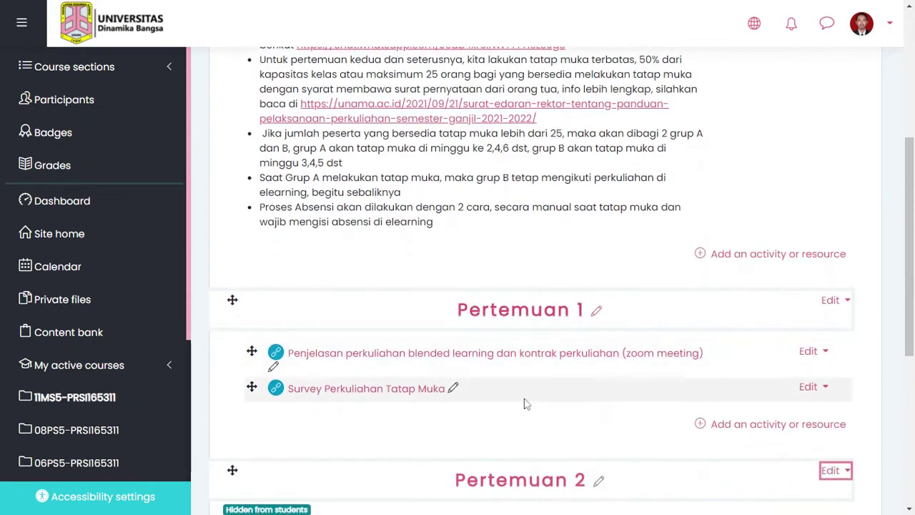
scroll(527, 402, "down", 1)
scroll(524, 403, "down", 2)
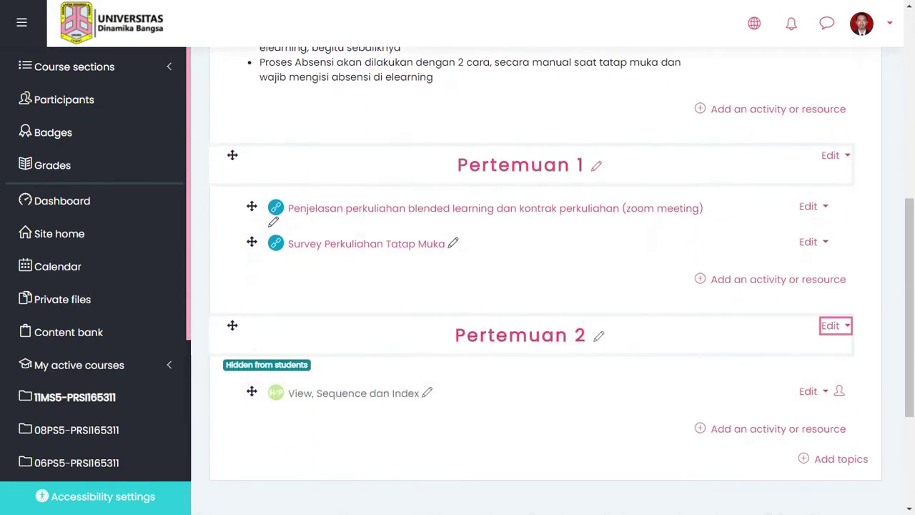
scroll(486, 286, "up", 4)
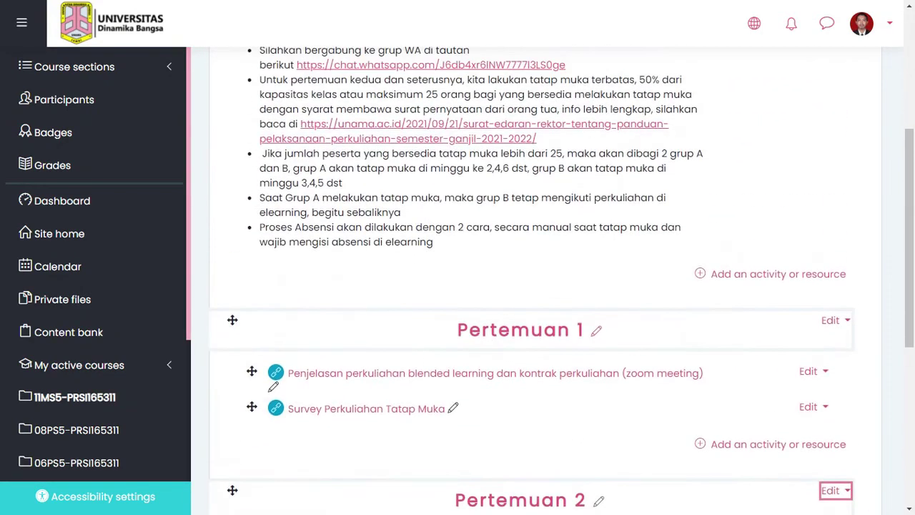
scroll(711, 276, "up", 2)
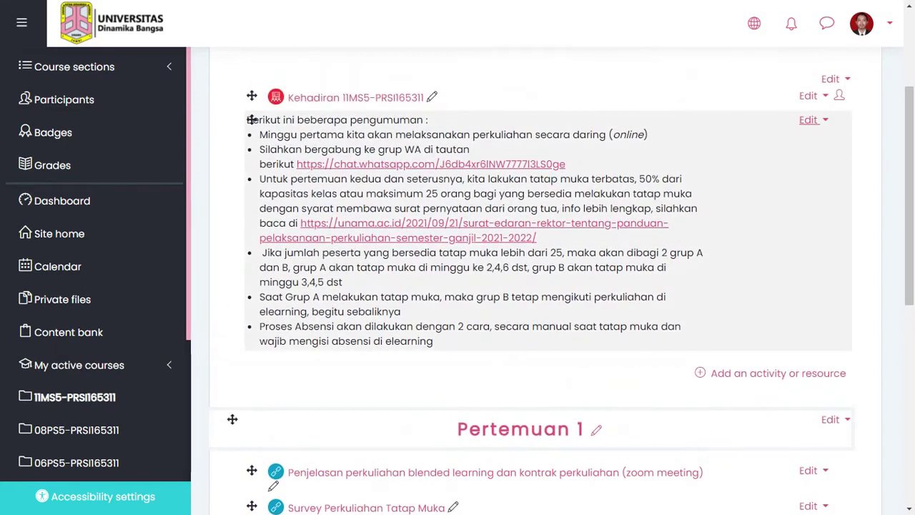
scroll(745, 259, "up", 1)
scroll(498, 145, "up", 1)
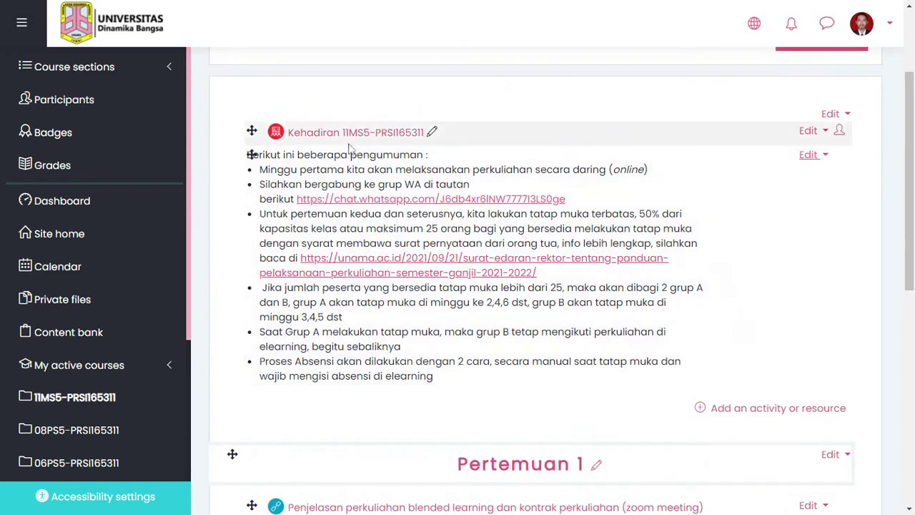
scroll(499, 145, "up", 1)
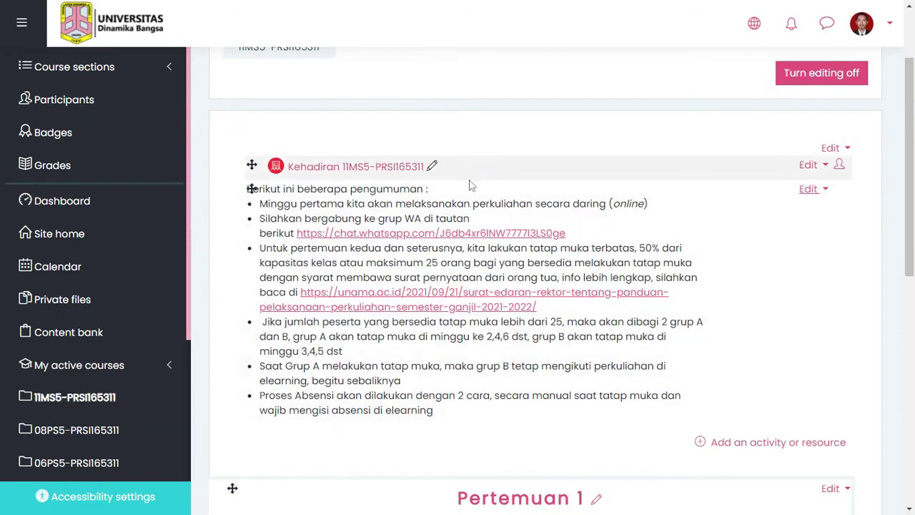
scroll(471, 186, "up", 1)
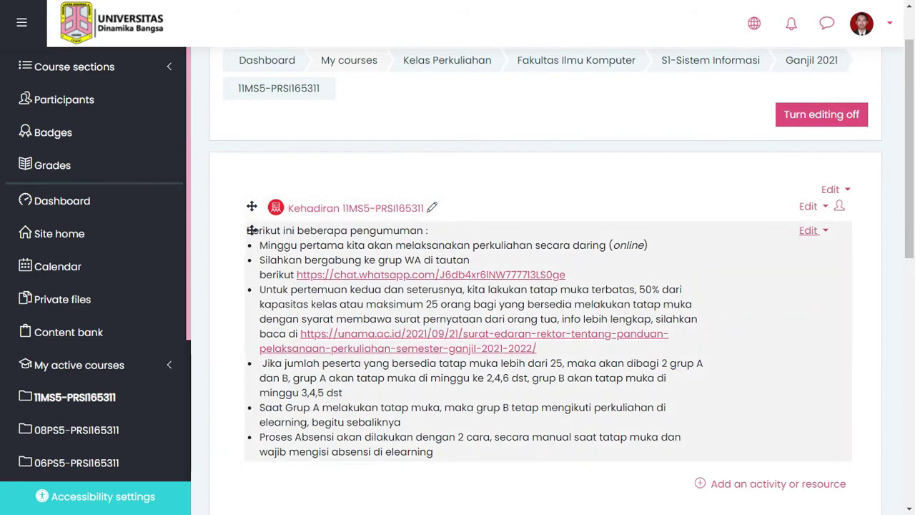
scroll(252, 230, "down", 1)
scroll(251, 220, "down", 2)
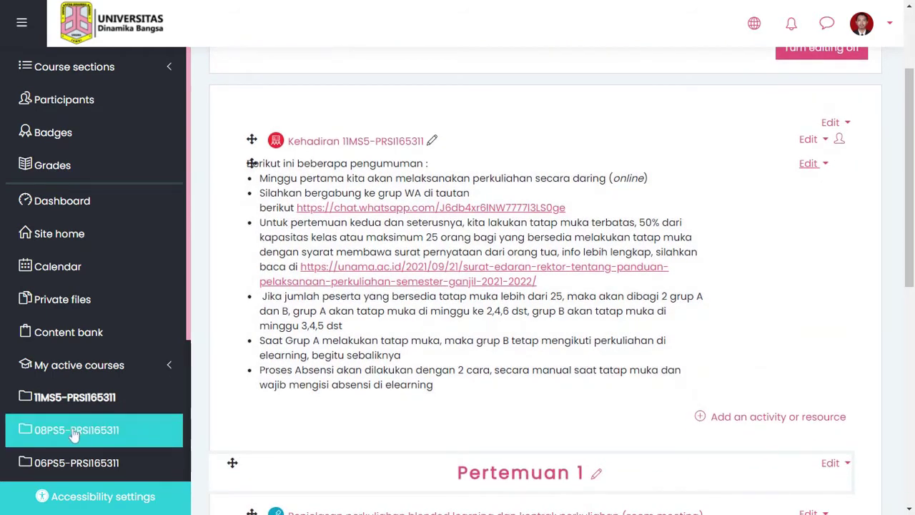
left_click(74, 434)
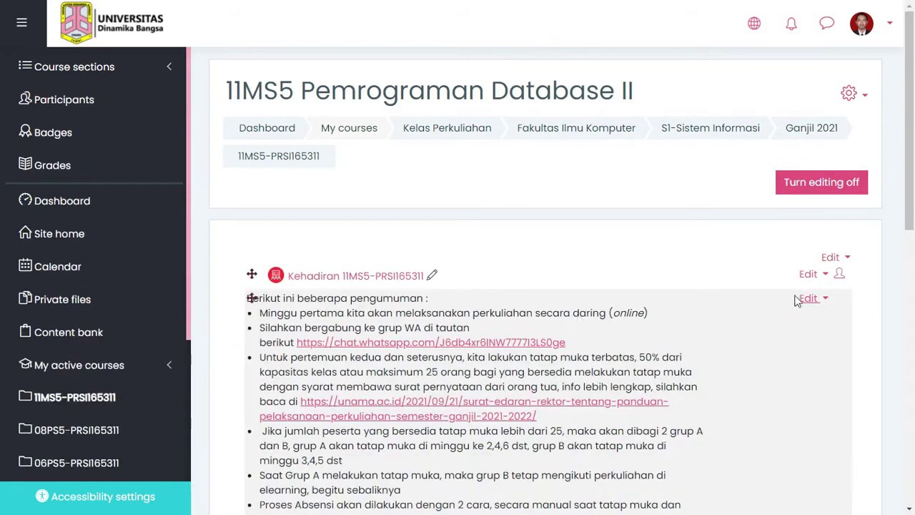
scroll(743, 363, "down", 2)
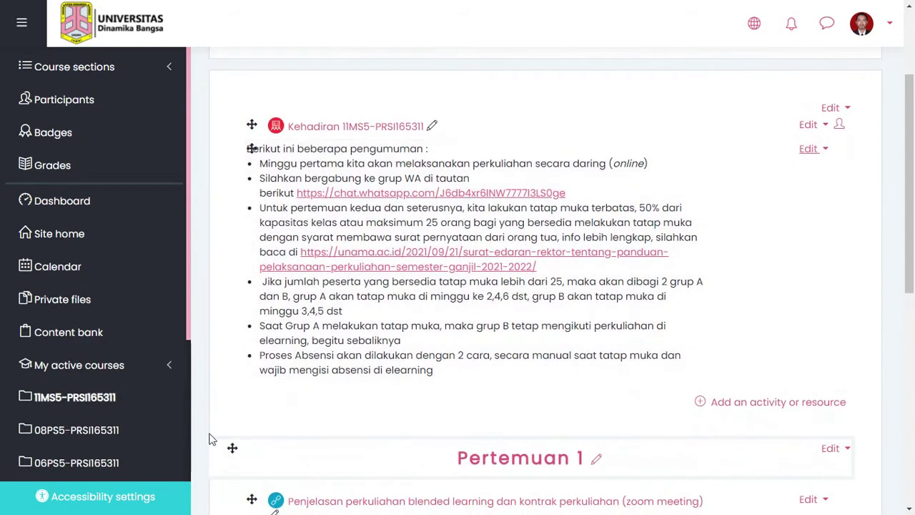
Open the 08PS5-PRSI165311 course and start importing course data into it.
left_click(92, 437)
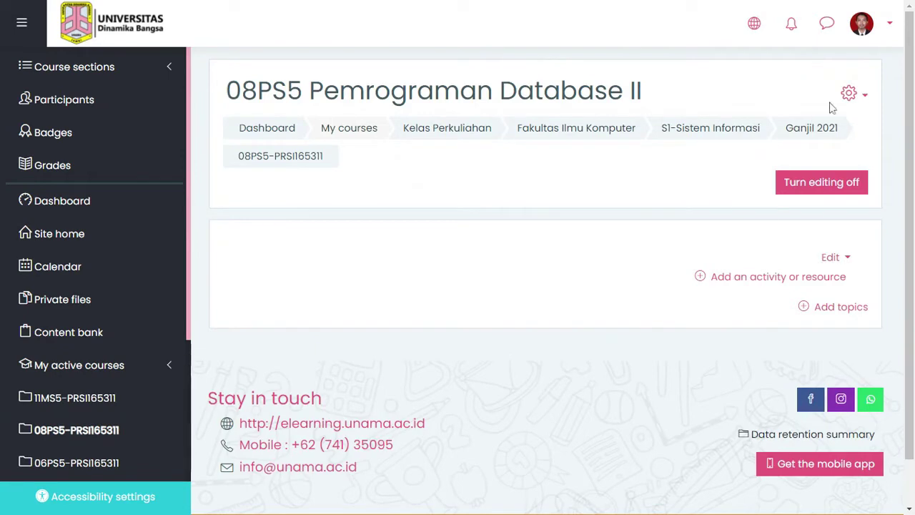
left_click(853, 96)
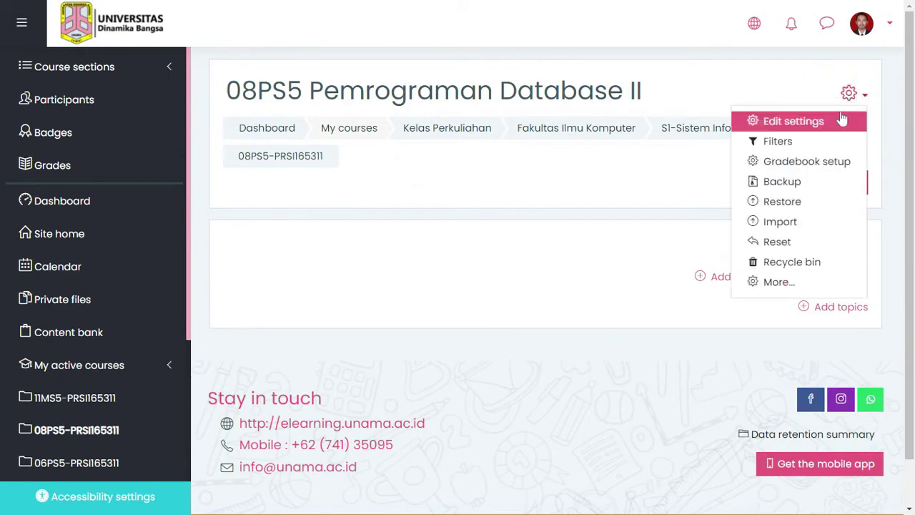
left_click(779, 221)
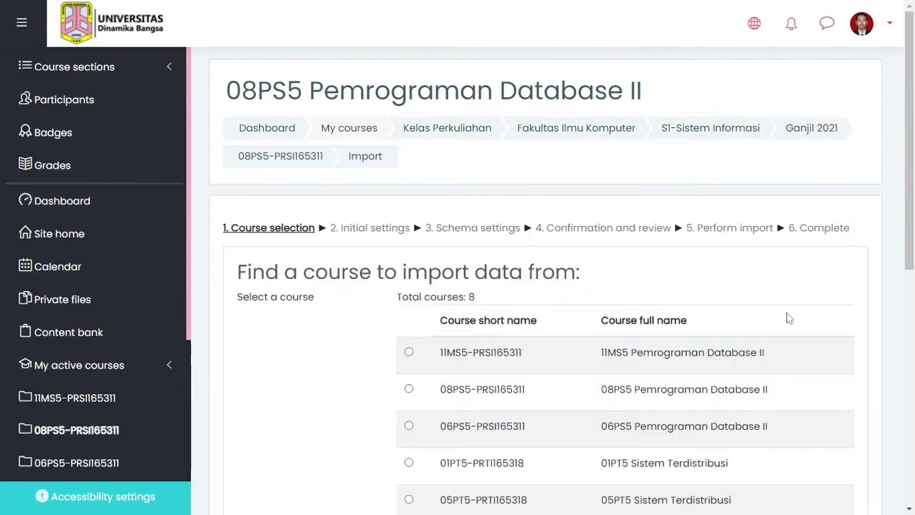
Choose 11MS5-PRSI165311 as the course to import data from and continue to the initial settings.
scroll(673, 310, "down", 1)
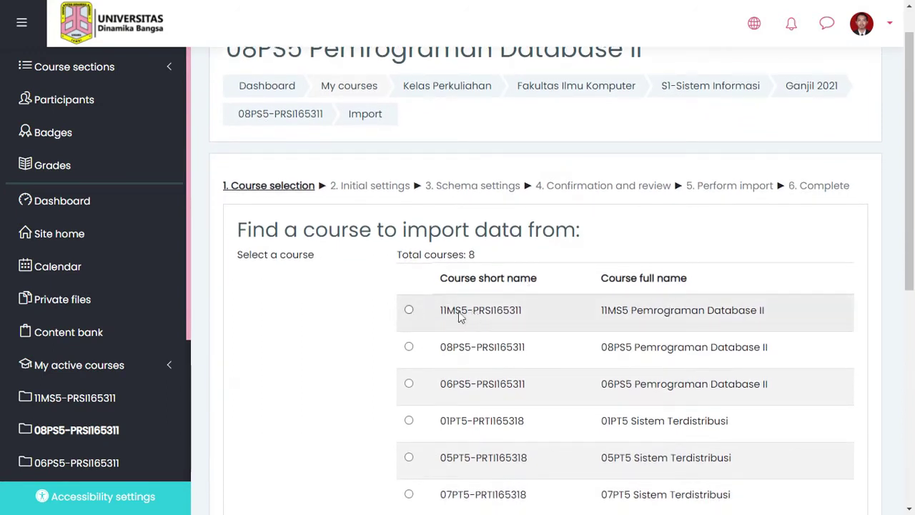
left_click(408, 310)
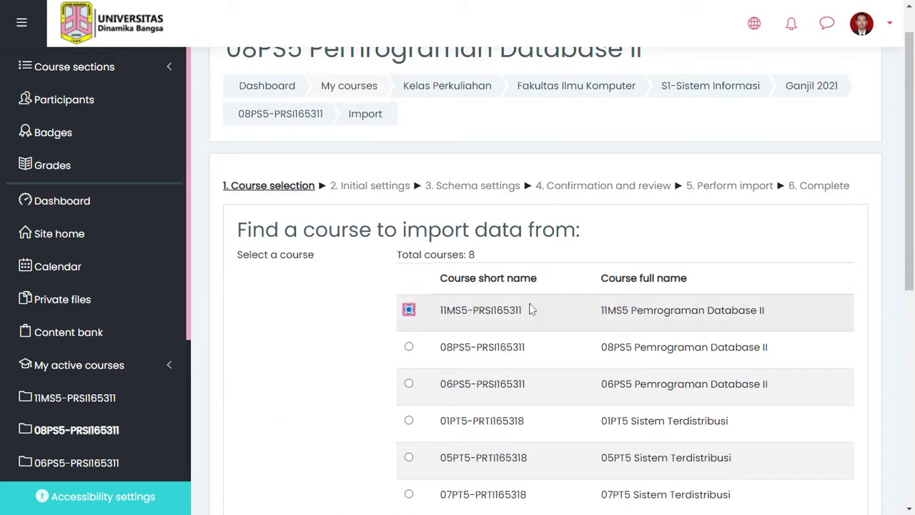
scroll(527, 321, "down", 3)
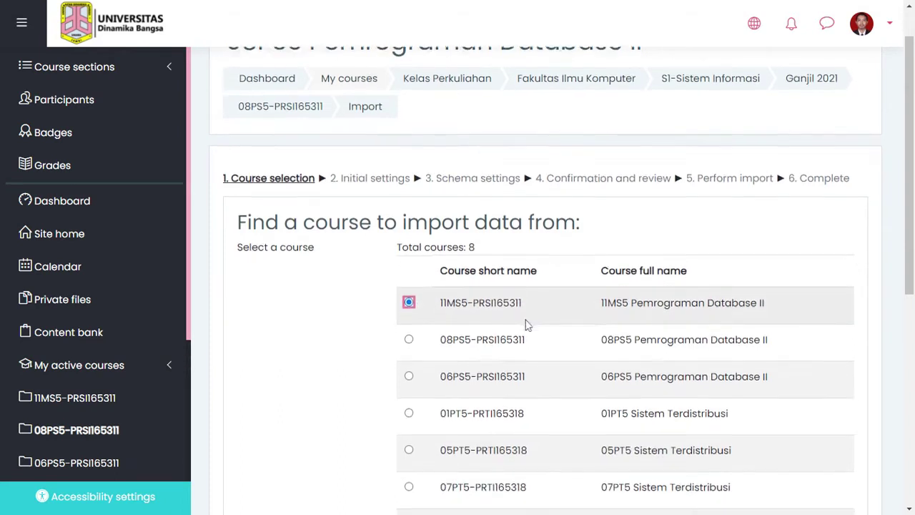
left_click(439, 455)
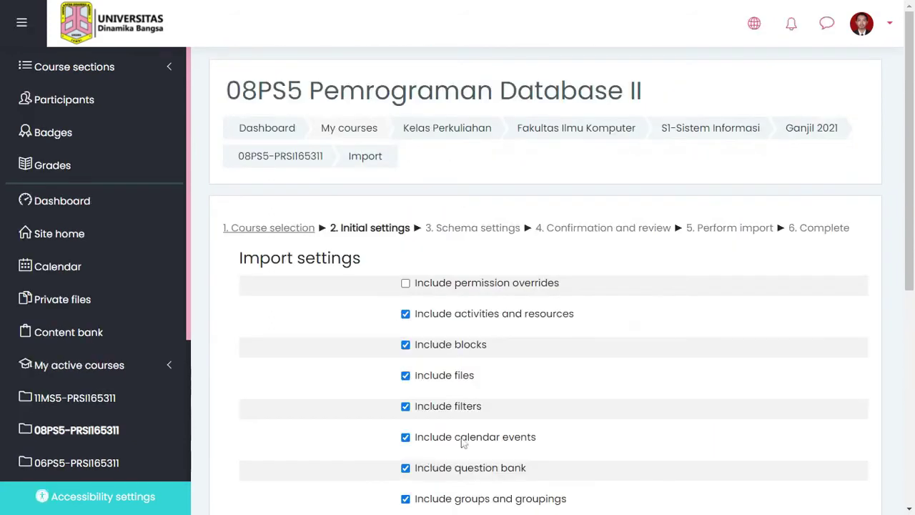
Exclude blocks, files, filters, calendar events and the question bank from the import settings.
scroll(691, 421, "down", 1)
scroll(692, 423, "down", 1)
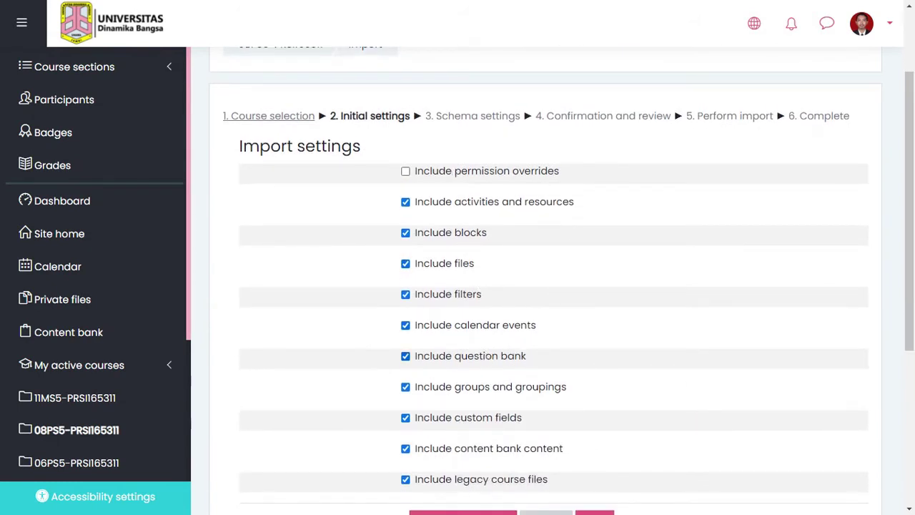
scroll(561, 280, "down", 1)
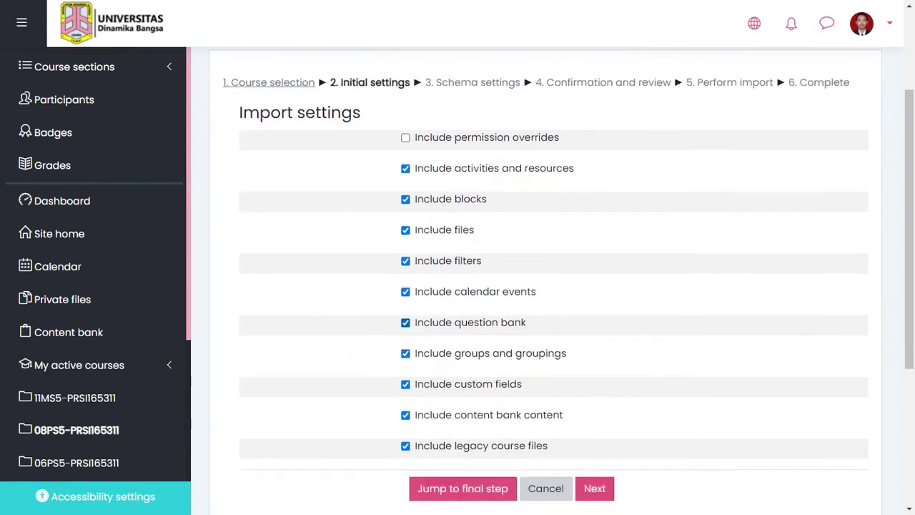
scroll(450, 279, "up", 1)
left_click(406, 226)
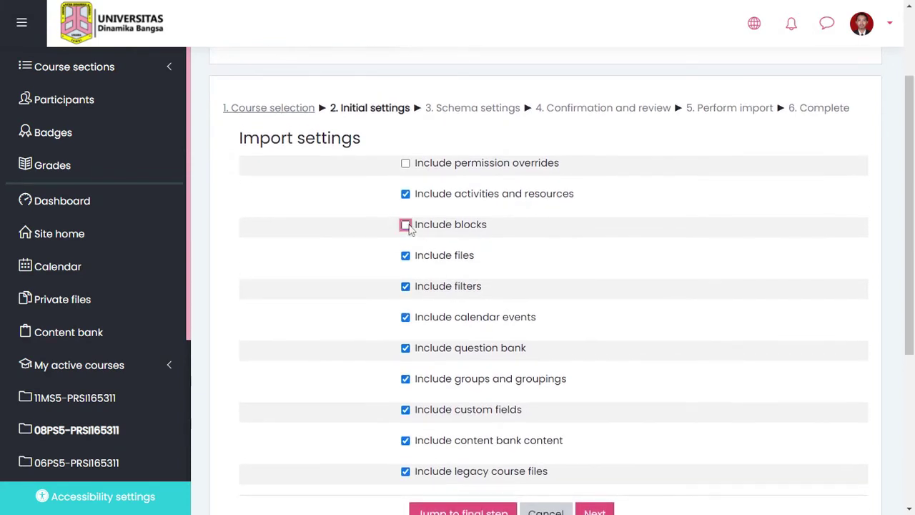
left_click(406, 255)
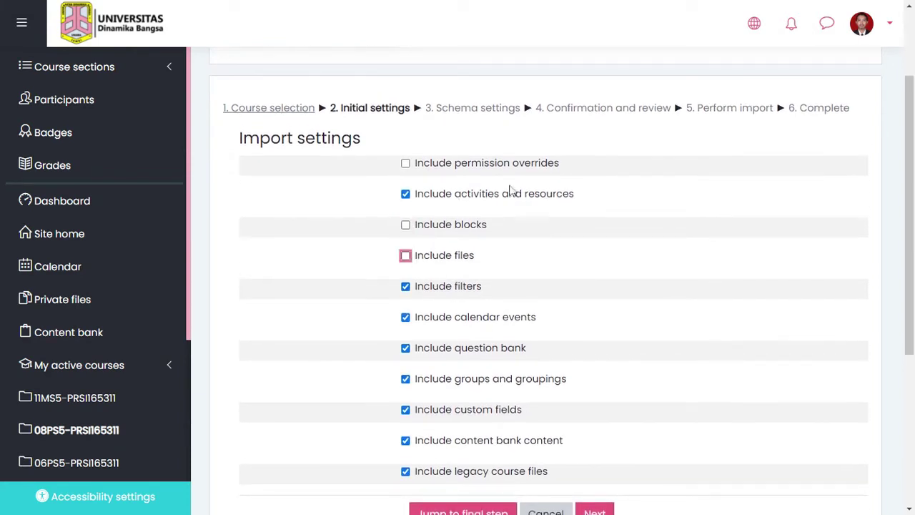
left_click(405, 286)
left_click(406, 316)
left_click(405, 347)
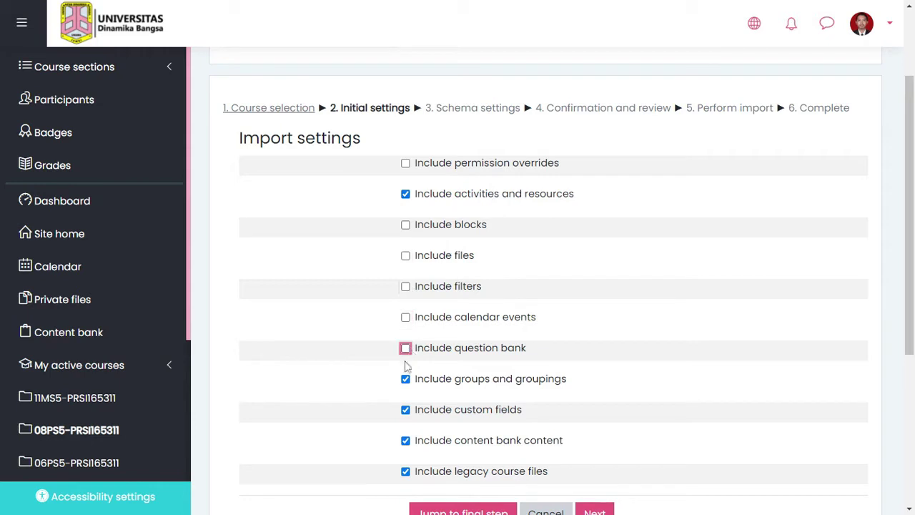
Exclude groups and groupings, custom fields, content bank content and legacy course files from the import, and continue to the schema settings.
left_click(407, 379)
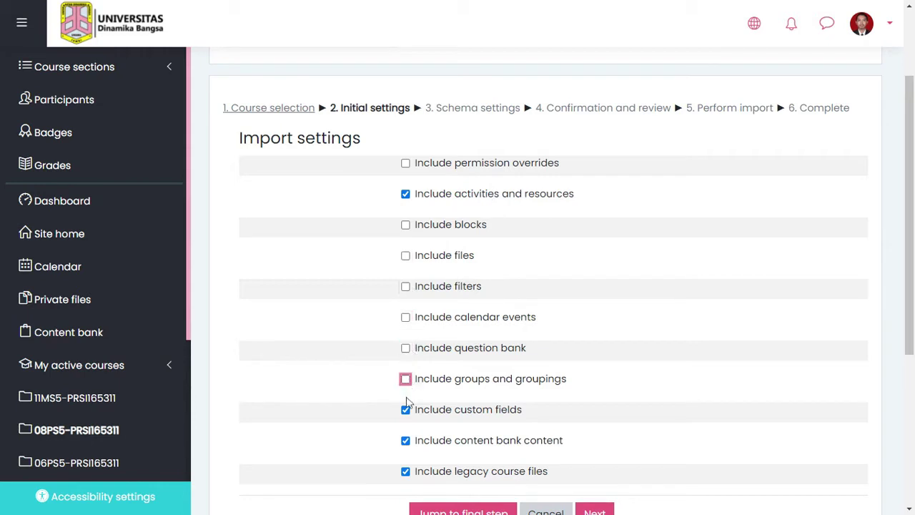
left_click(405, 409)
left_click(405, 440)
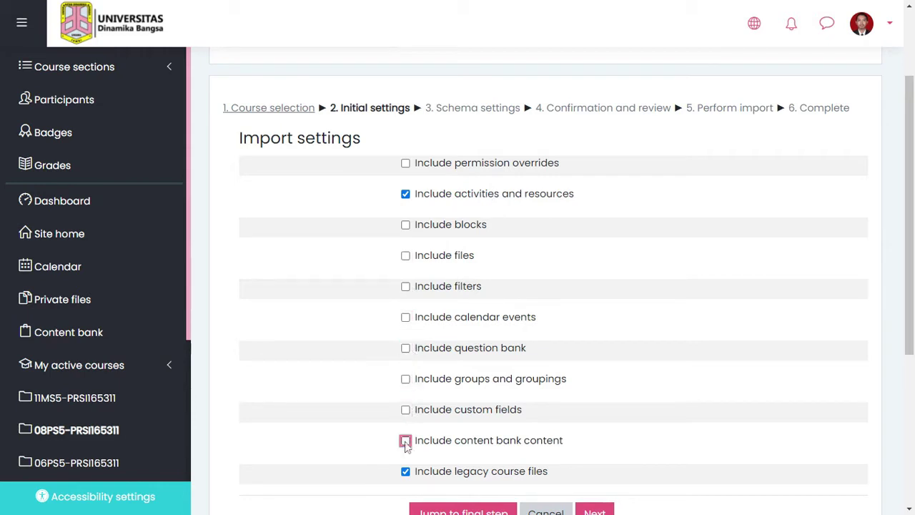
left_click(406, 471)
scroll(607, 347, "down", 1)
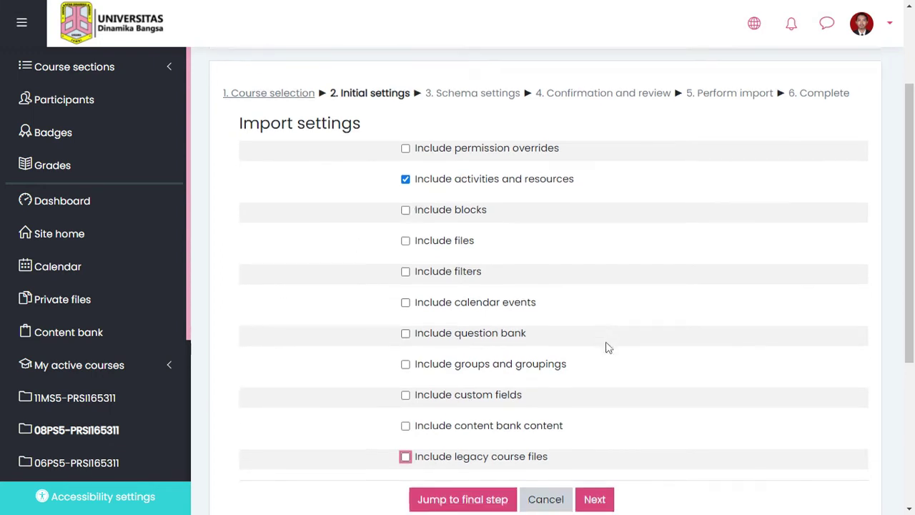
scroll(607, 347, "down", 1)
left_click(605, 449)
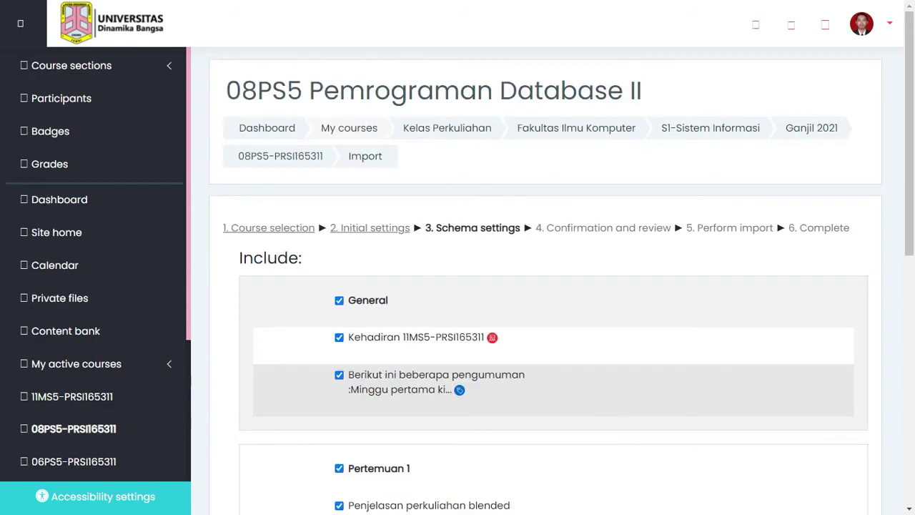
Exclude the Kehadiran 11MS5-PRSI165311 attendance activity in the General section from the items to import.
scroll(595, 373, "down", 1)
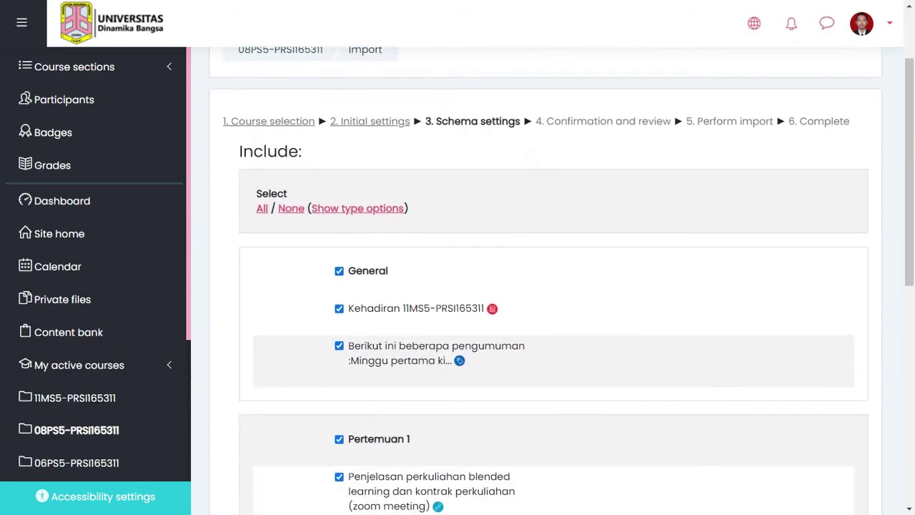
scroll(589, 349, "down", 2)
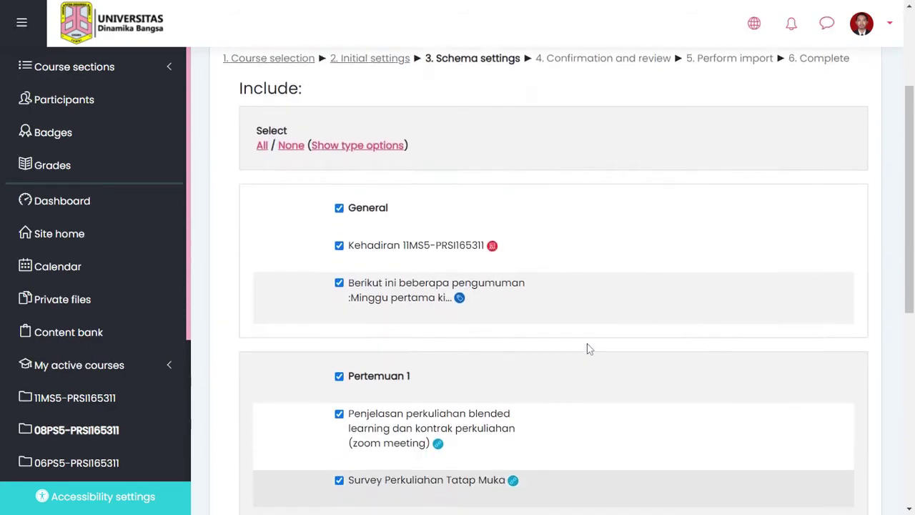
scroll(553, 286, "up", 1)
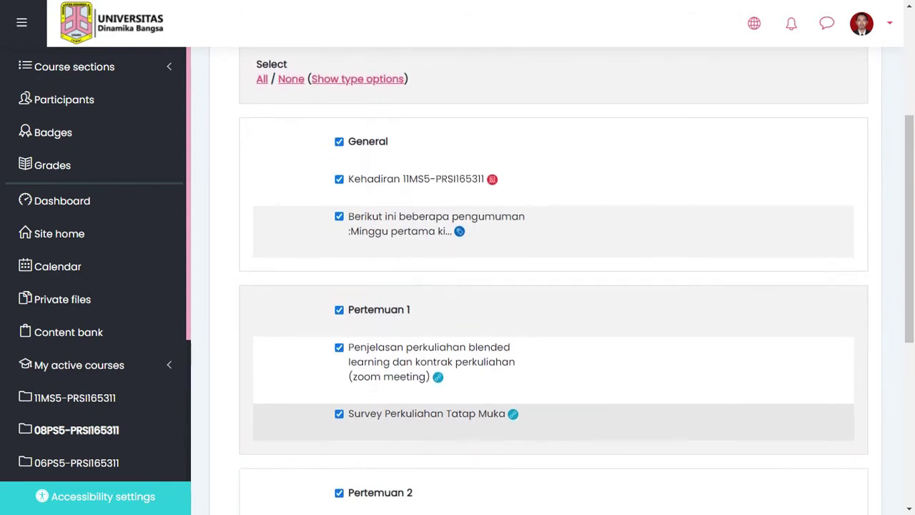
scroll(372, 331, "up", 2)
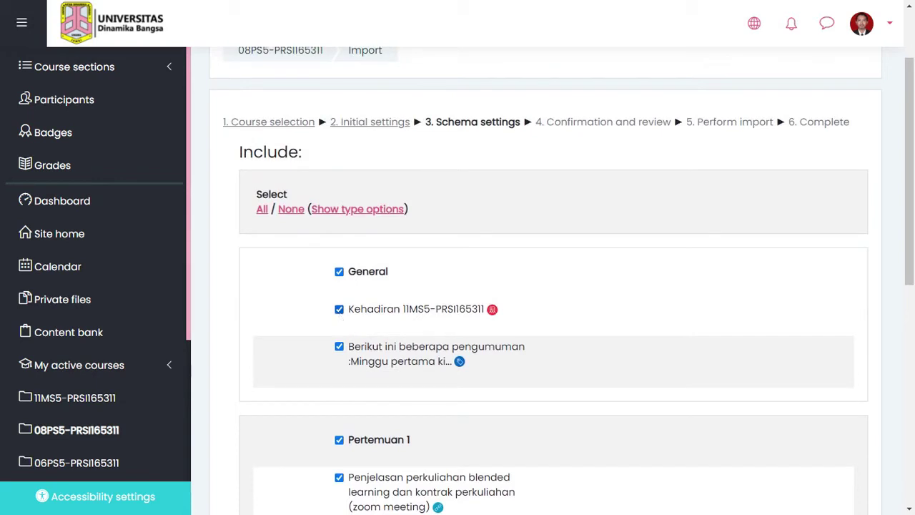
left_click(339, 309)
left_click(339, 309)
scroll(531, 327, "down", 1)
scroll(530, 331, "down", 1)
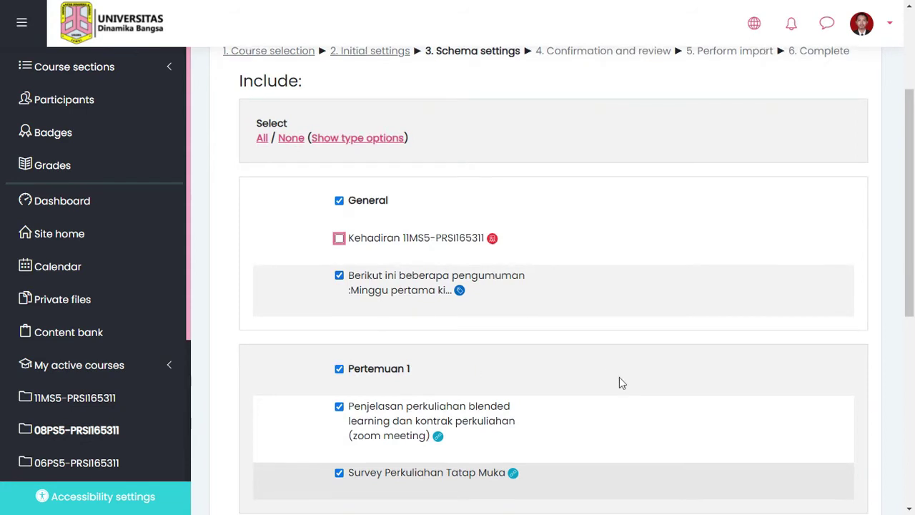
Review the General, Pertemuan 1 and Pertemuan 2 items selected for import, and continue to the confirmation and review stage.
scroll(619, 378, "down", 3)
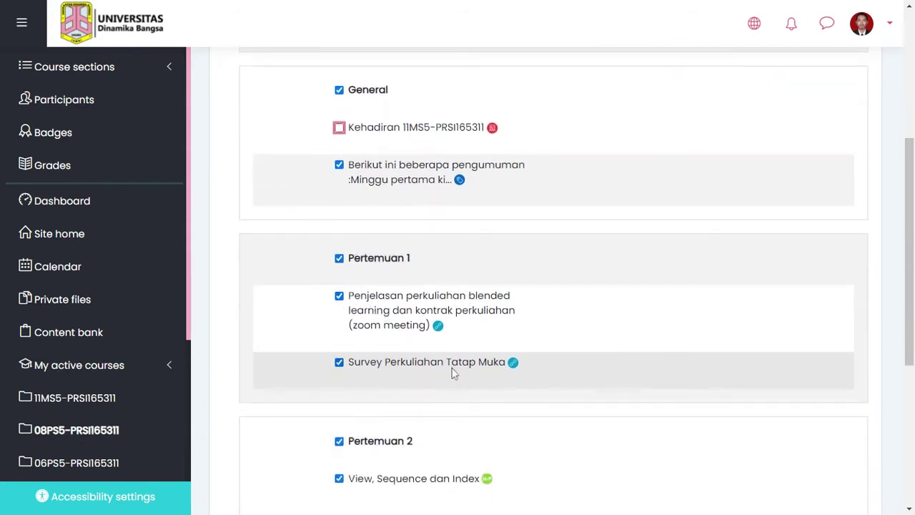
scroll(452, 368, "down", 2)
scroll(451, 364, "down", 2)
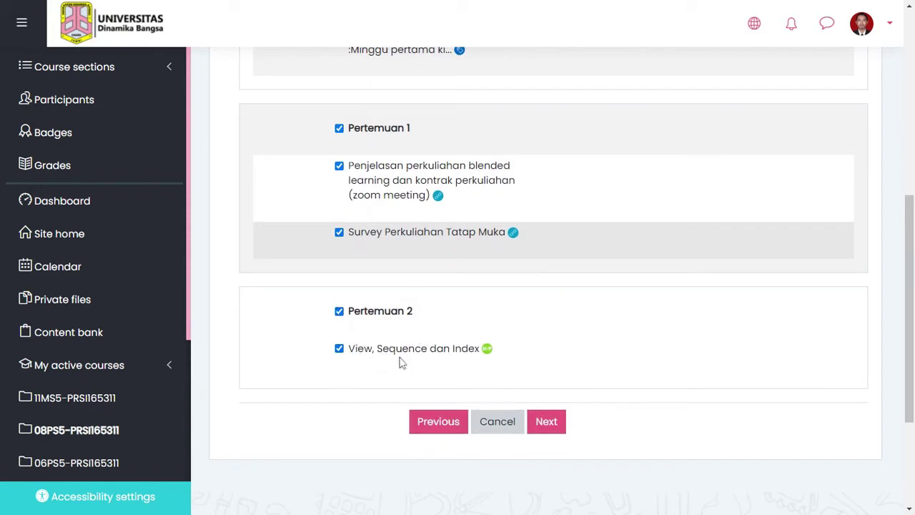
scroll(437, 333, "up", 1)
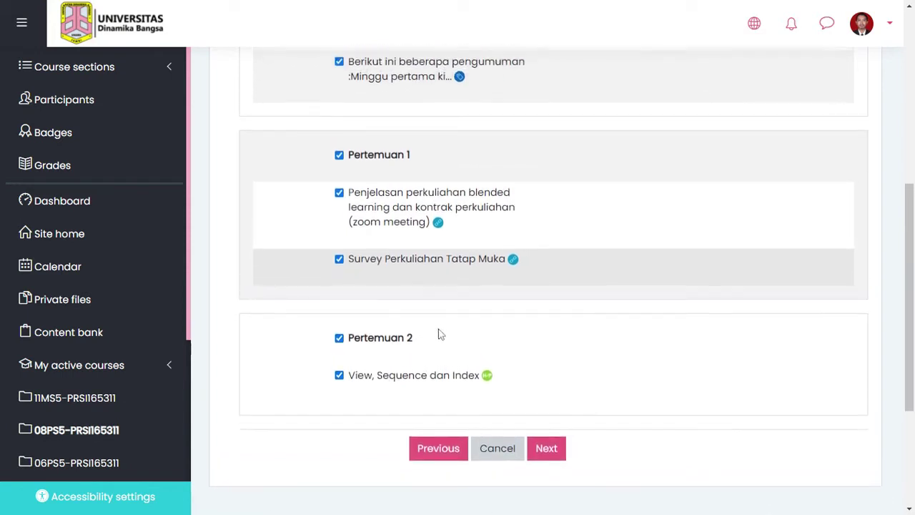
scroll(441, 335, "up", 3)
scroll(439, 331, "down", 2)
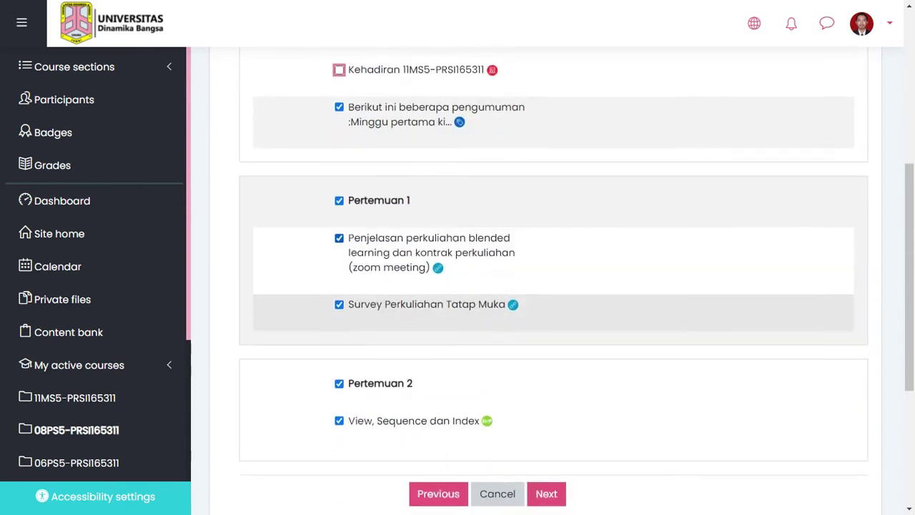
scroll(553, 285, "up", 3)
scroll(553, 286, "down", 4)
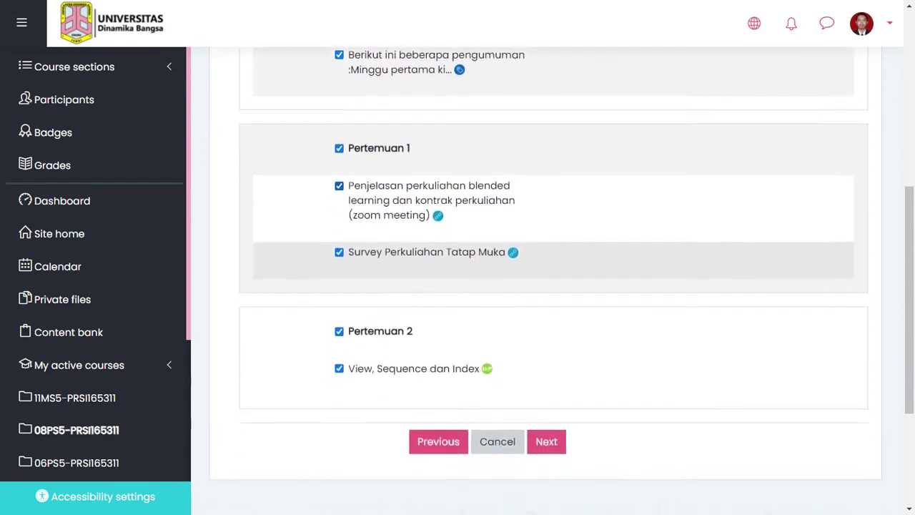
scroll(486, 331, "down", 1)
left_click(555, 404)
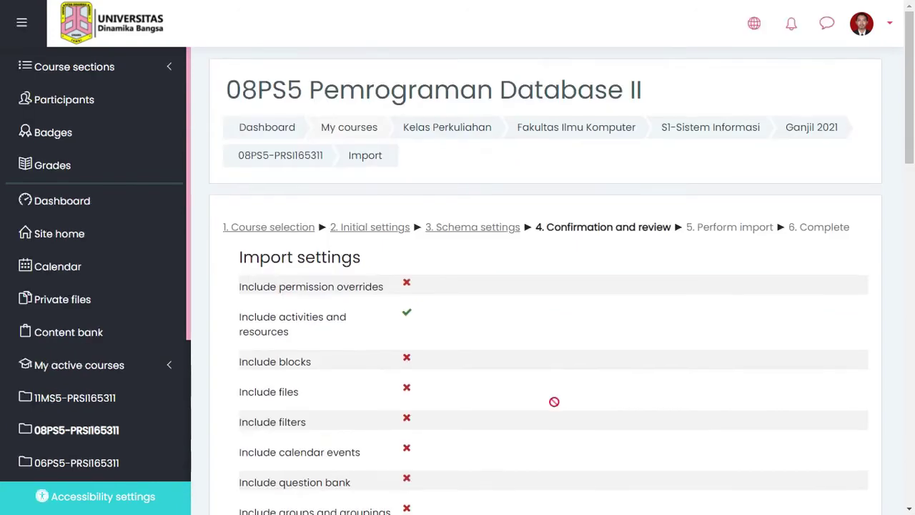
Review the import settings and the General section items on the confirmation and review page.
scroll(553, 402, "down", 4)
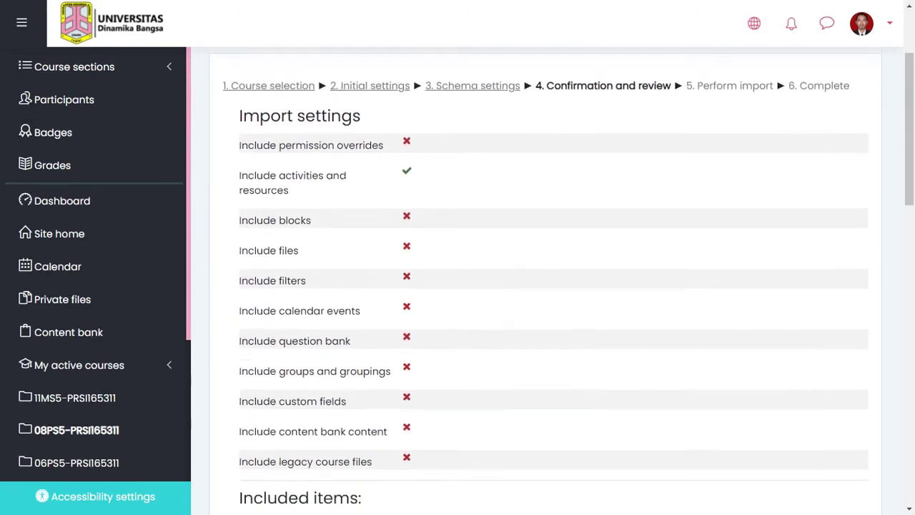
scroll(494, 290, "down", 1)
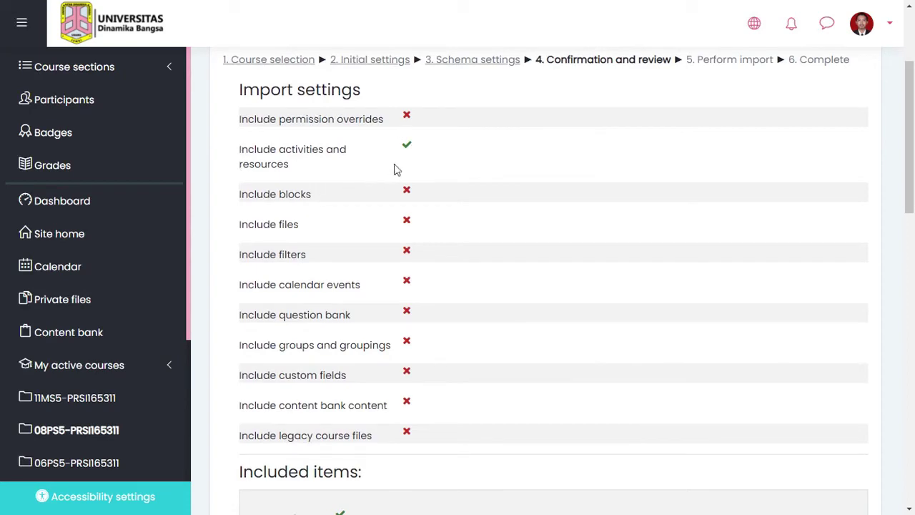
scroll(461, 190, "down", 4)
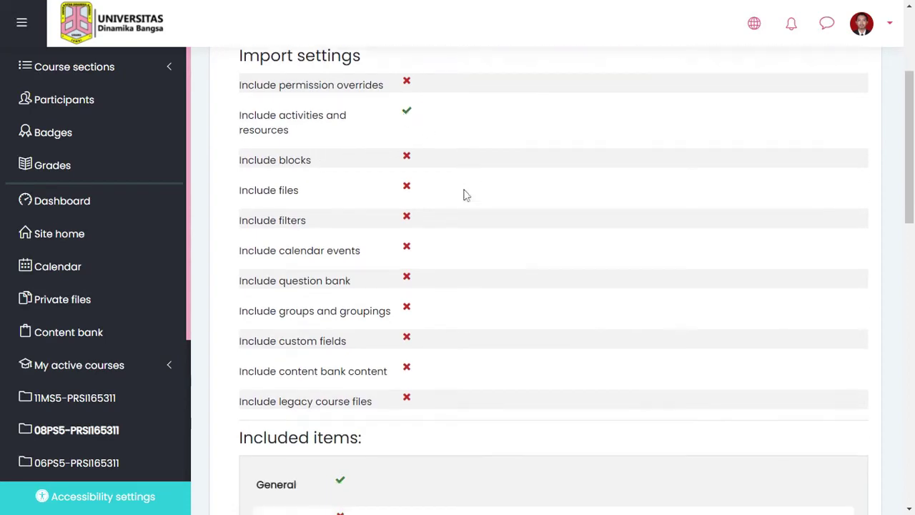
scroll(429, 186, "down", 1)
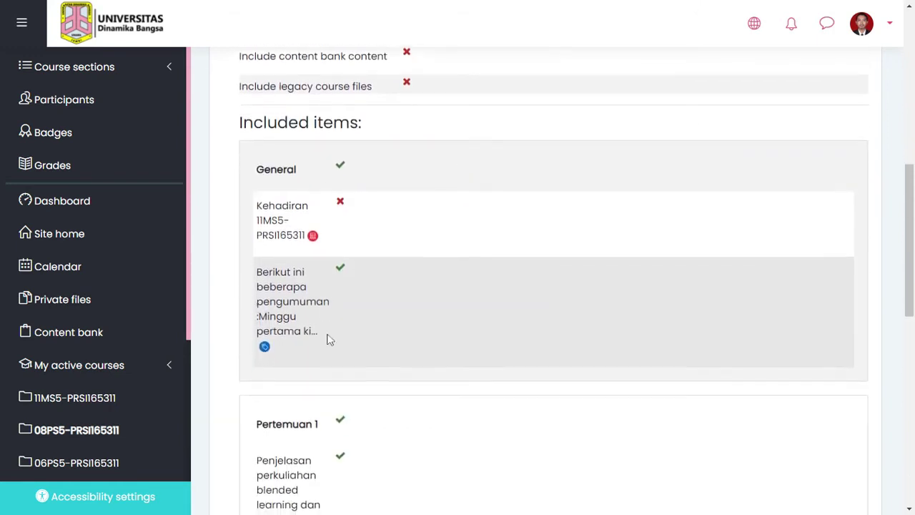
scroll(326, 335, "down", 1)
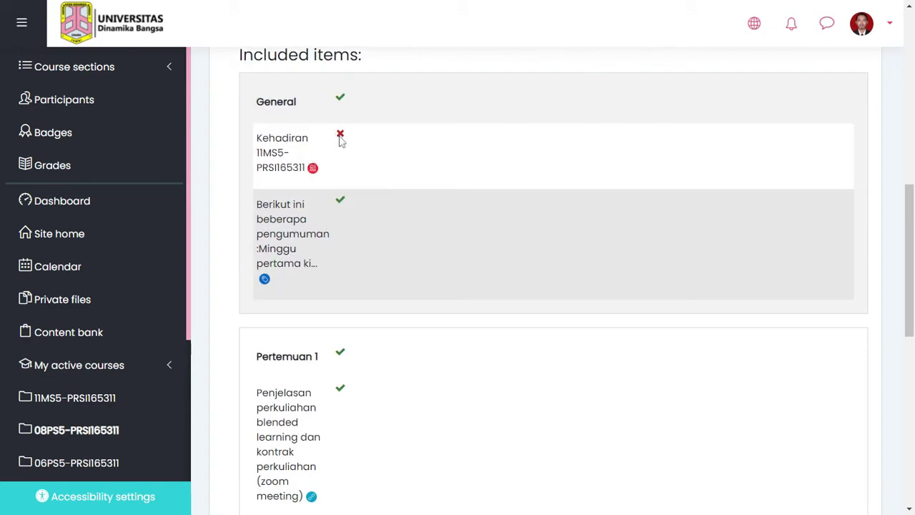
scroll(372, 173, "down", 2)
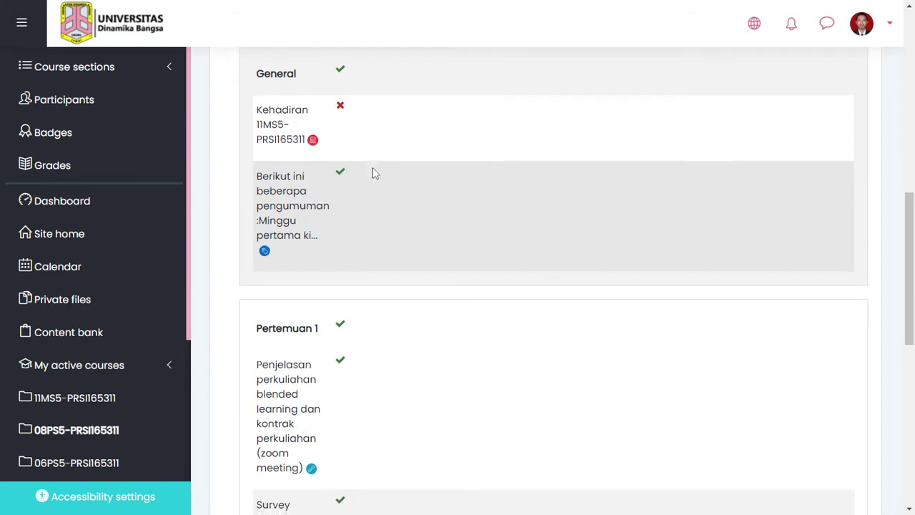
scroll(372, 173, "down", 1)
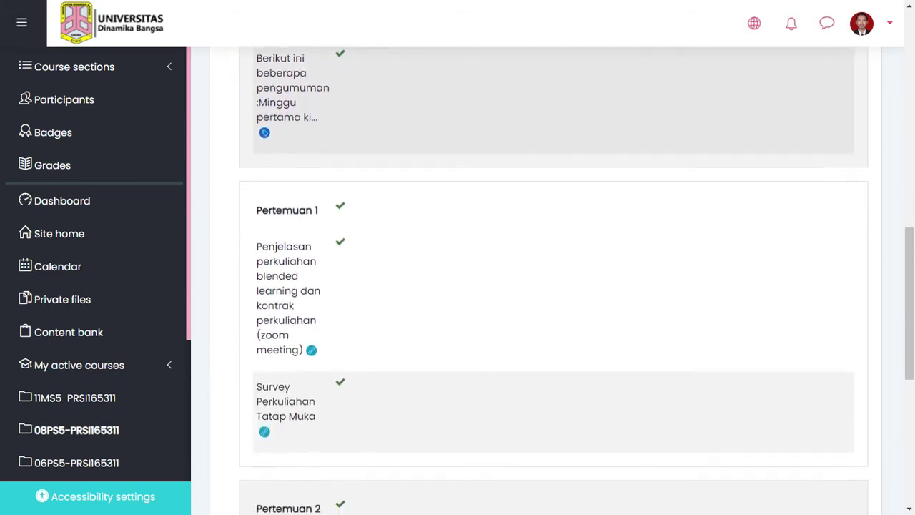
scroll(358, 164, "up", 2)
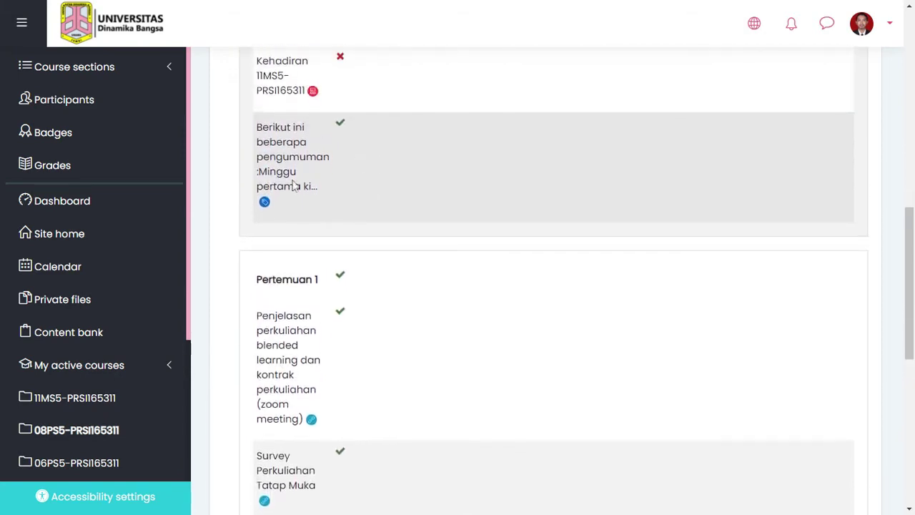
scroll(293, 185, "down", 3)
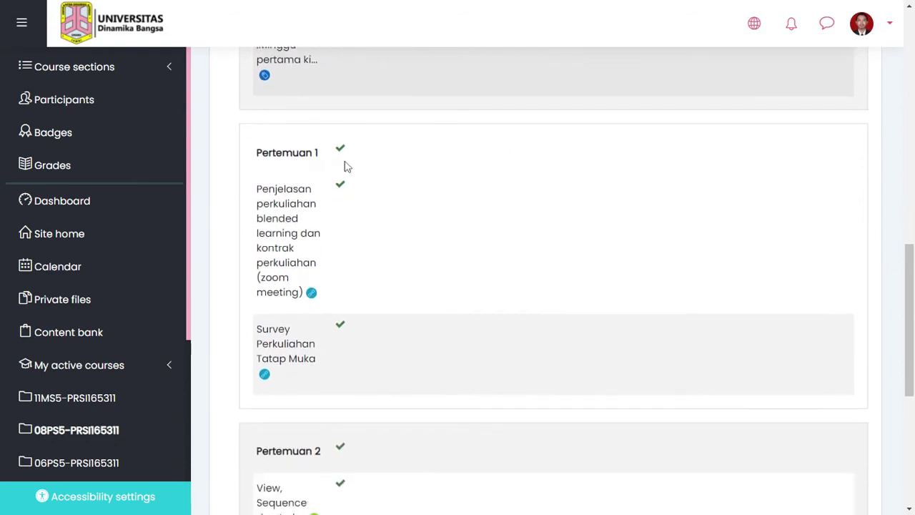
Check the included Pertemuan 1 and Pertemuan 2 items, then perform the import and return to the 08PS5 course.
scroll(332, 229, "down", 3)
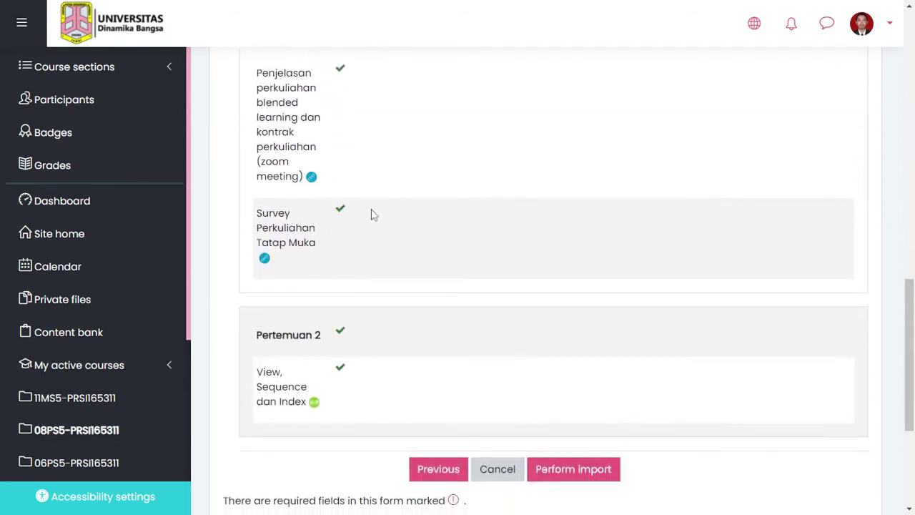
scroll(371, 213, "up", 1)
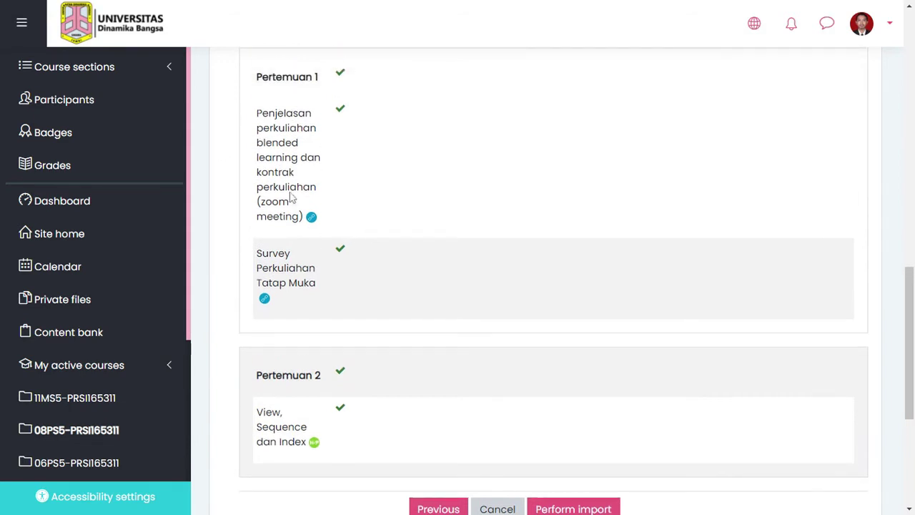
scroll(553, 280, "down", 2)
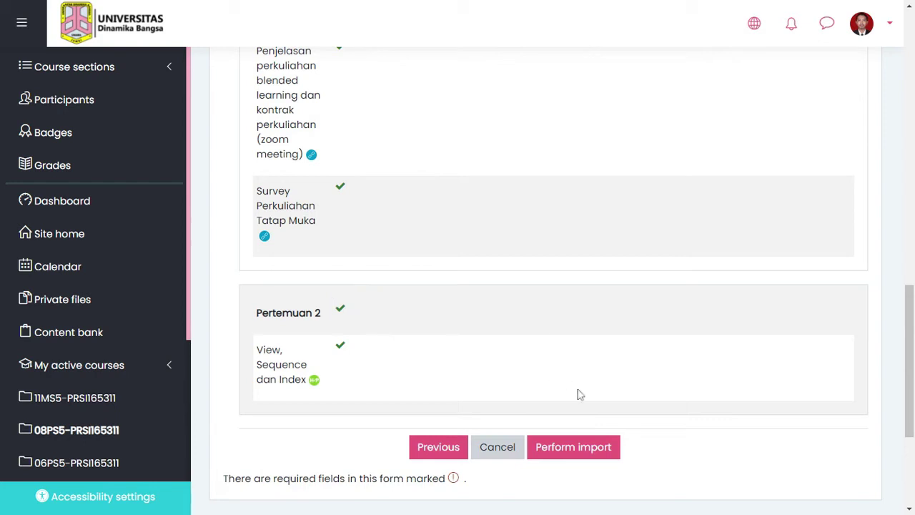
left_click(572, 448)
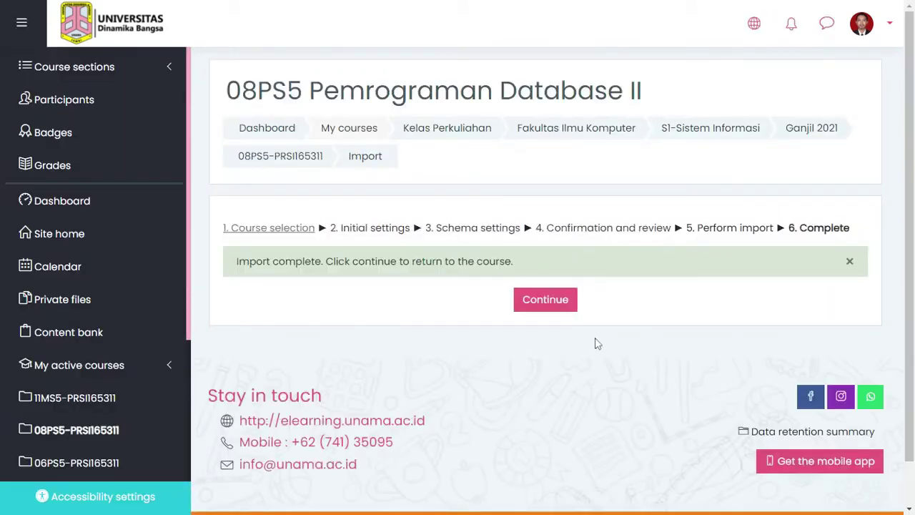
left_click(554, 301)
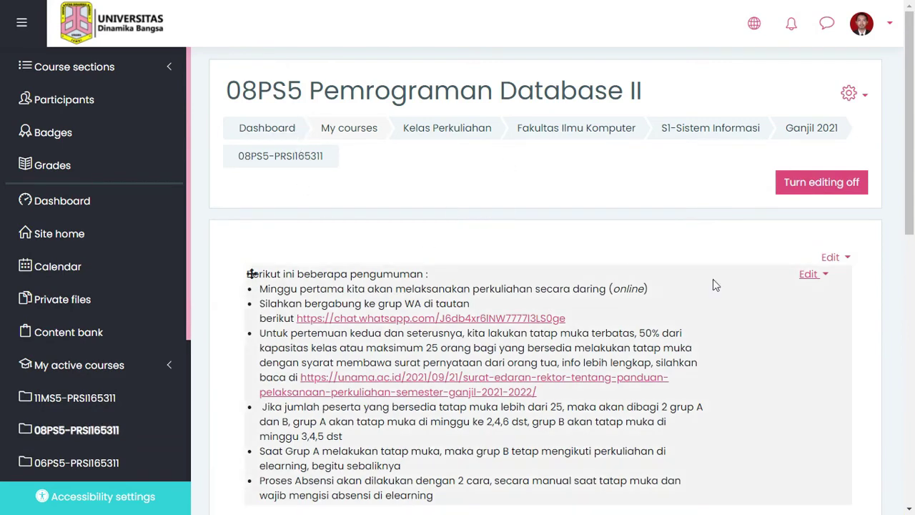
Examine the imported announcements and the Pertemuan 1 and Pertemuan 2 contents on the 08PS5 course page.
scroll(750, 342, "down", 3)
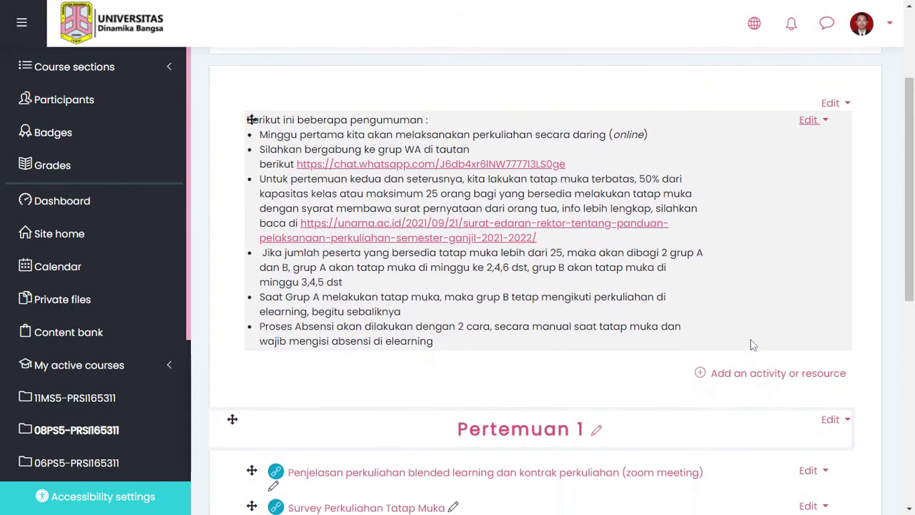
scroll(751, 345, "down", 4)
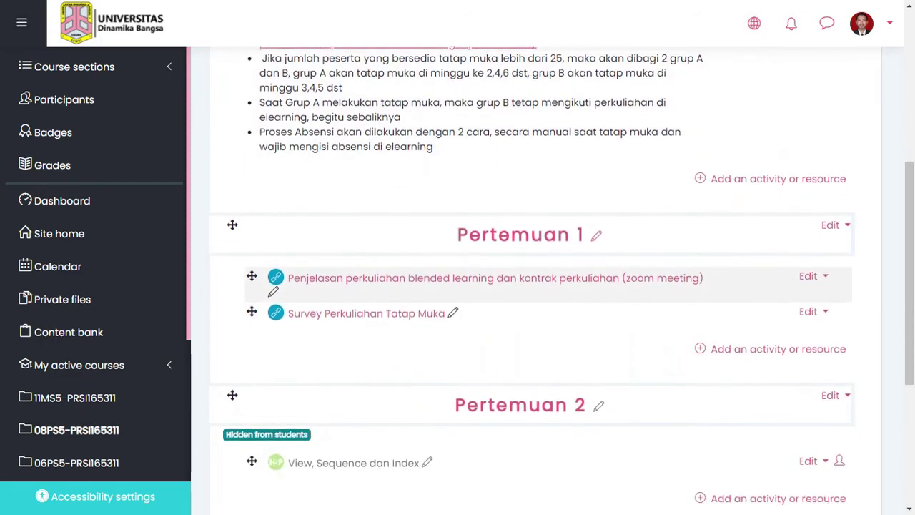
scroll(750, 343, "up", 4)
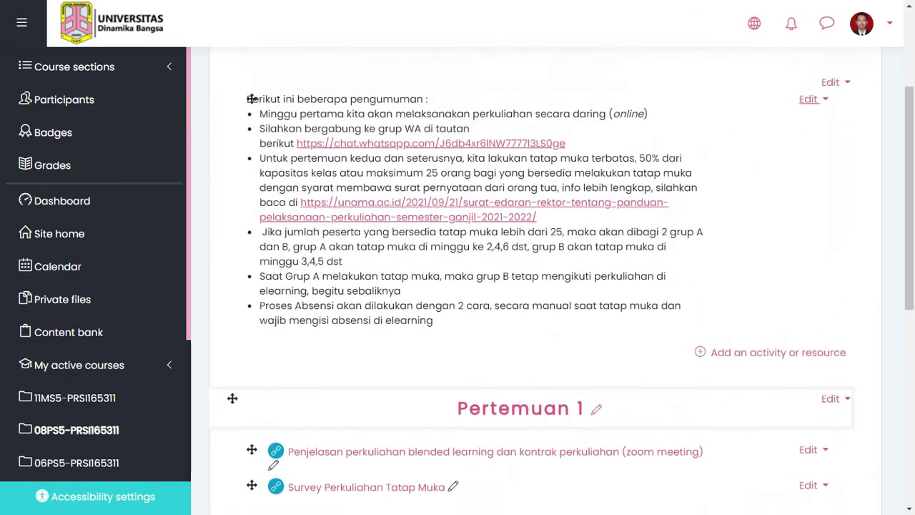
scroll(650, 408, "down", 5)
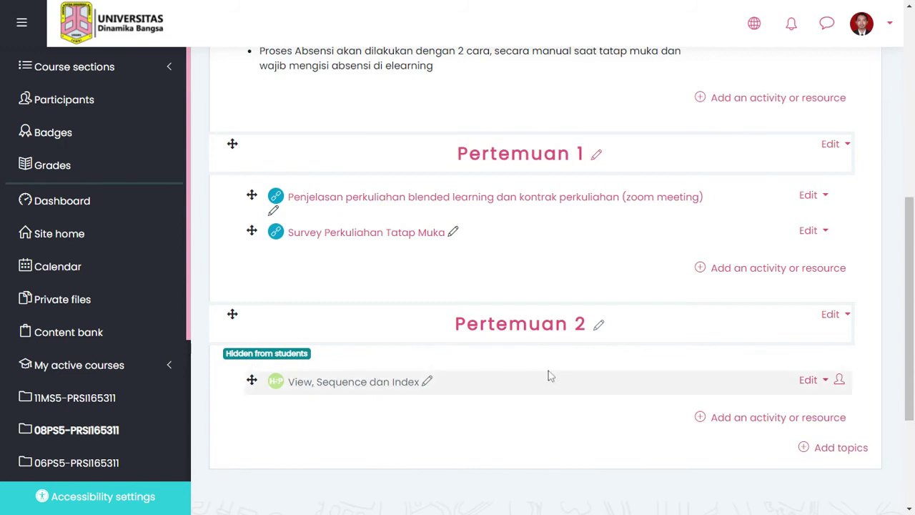
scroll(647, 394, "up", 1)
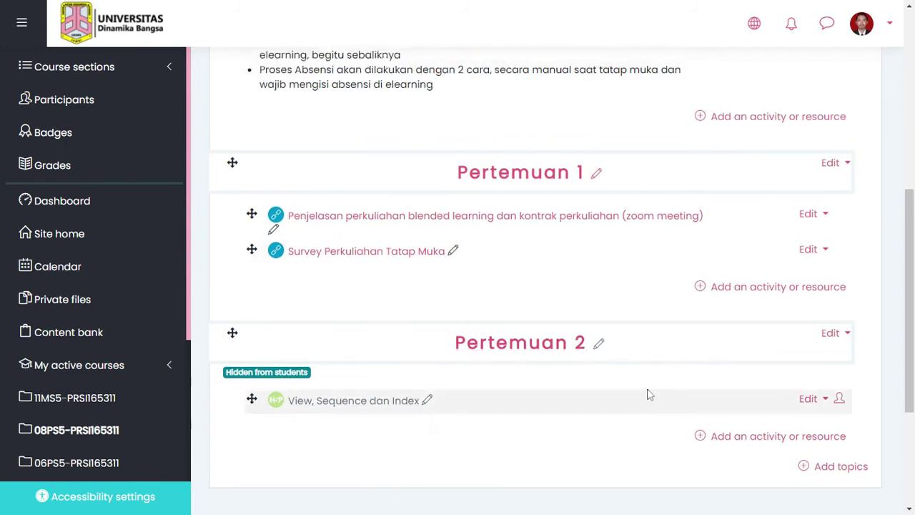
scroll(647, 394, "up", 2)
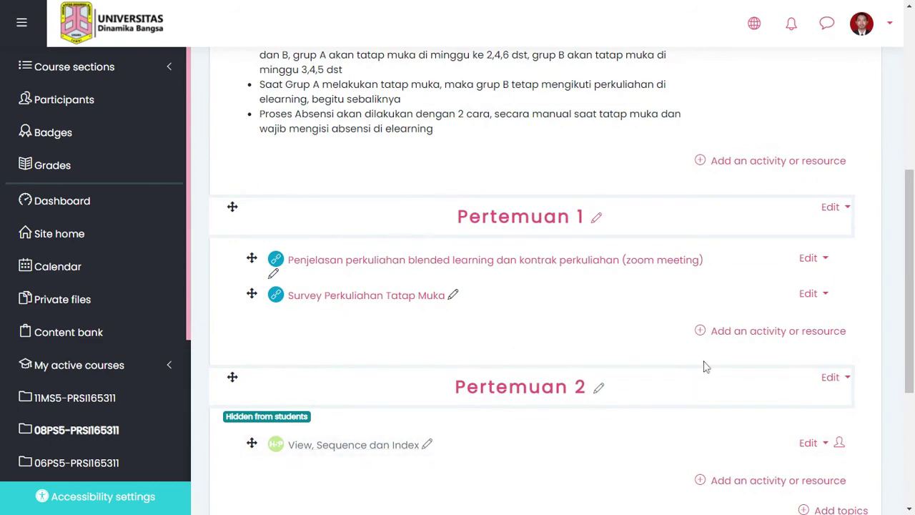
Switch to the Student role in the 08PS5 course and check how the announcements, Pertemuan 1 and Pertemuan 2 appear.
scroll(741, 333, "up", 5)
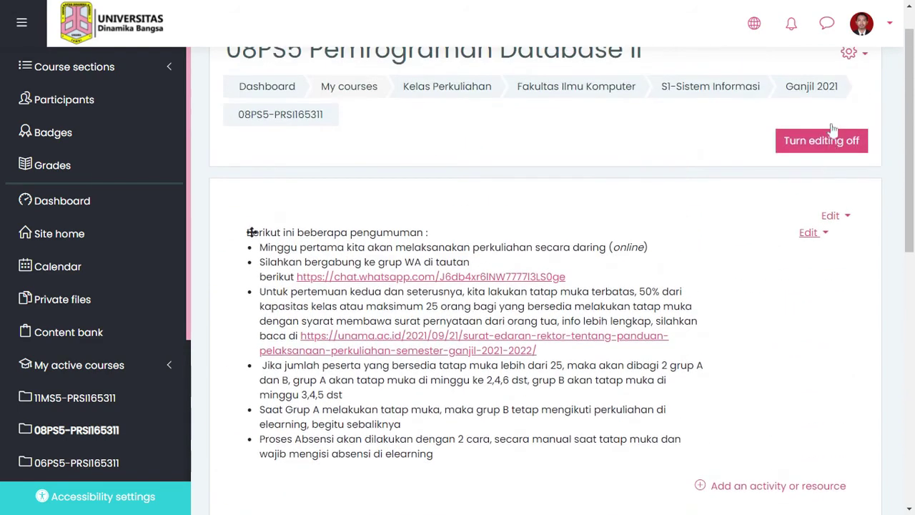
left_click(867, 29)
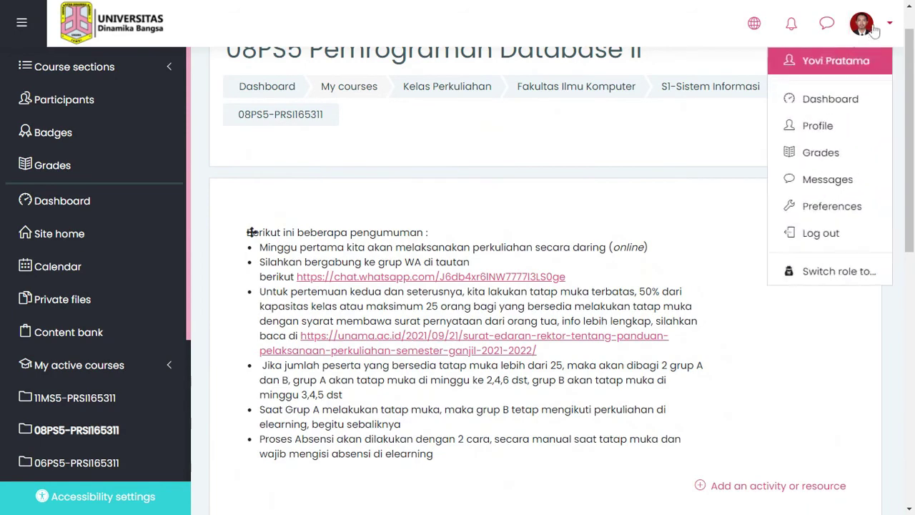
left_click(831, 276)
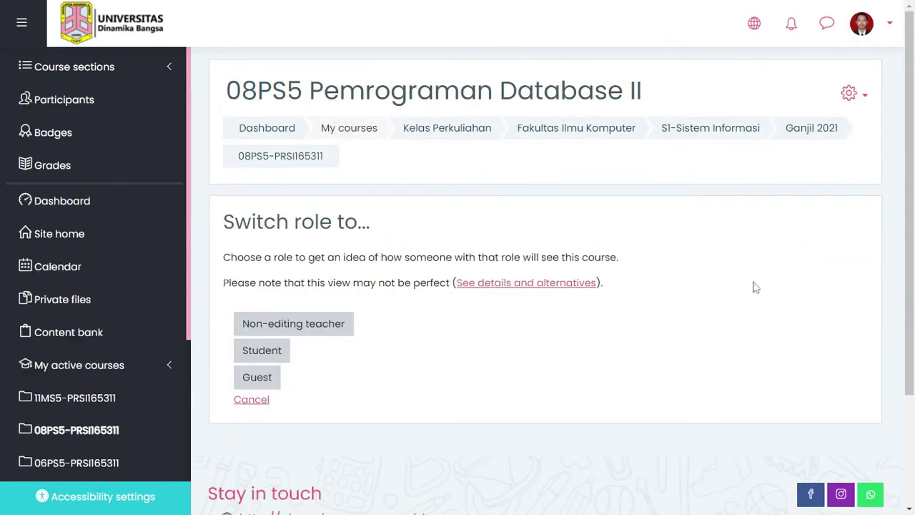
left_click(261, 354)
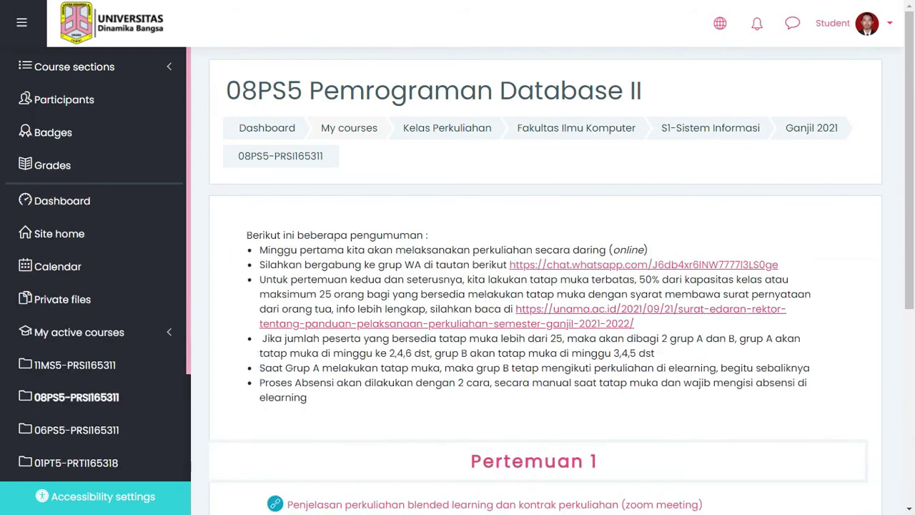
scroll(544, 286, "down", 2)
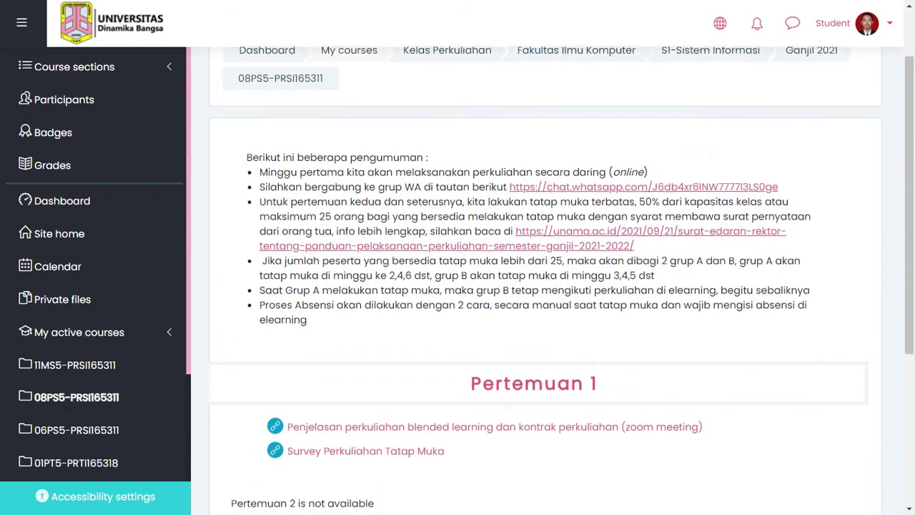
scroll(720, 380, "down", 2)
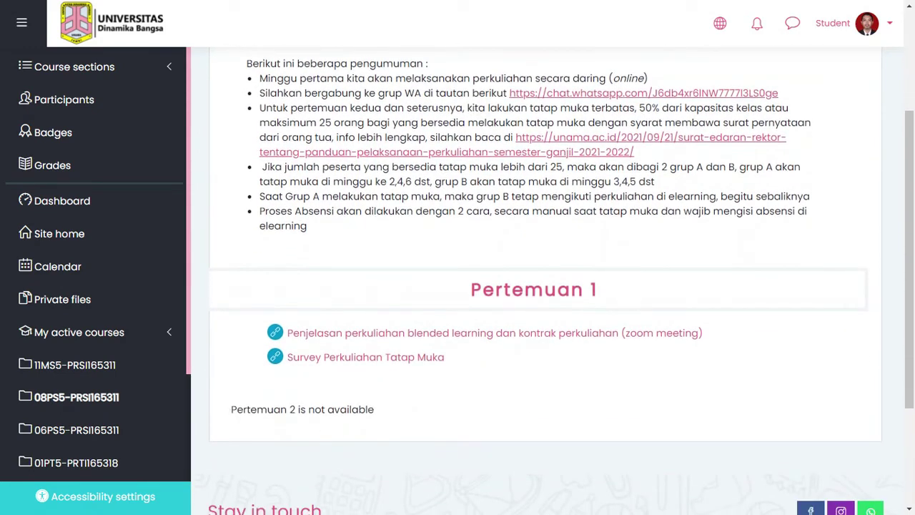
left_click_drag(231, 409, 386, 407)
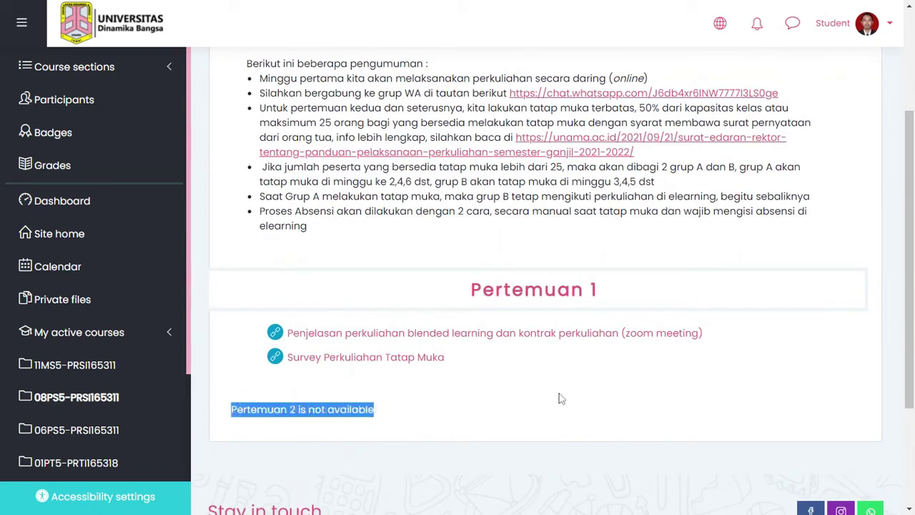
Open the 06PS5-PRSI165311 course and turn editing on.
left_click(84, 434)
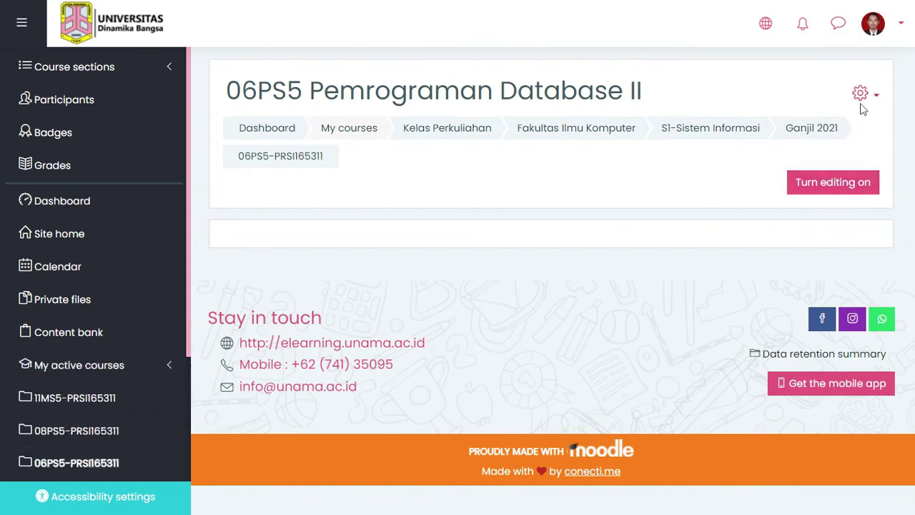
left_click(873, 24)
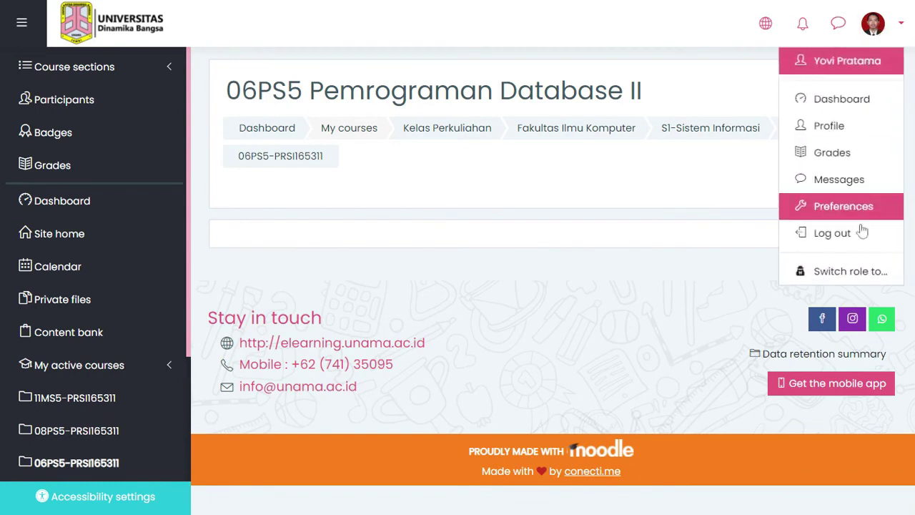
left_click(717, 273)
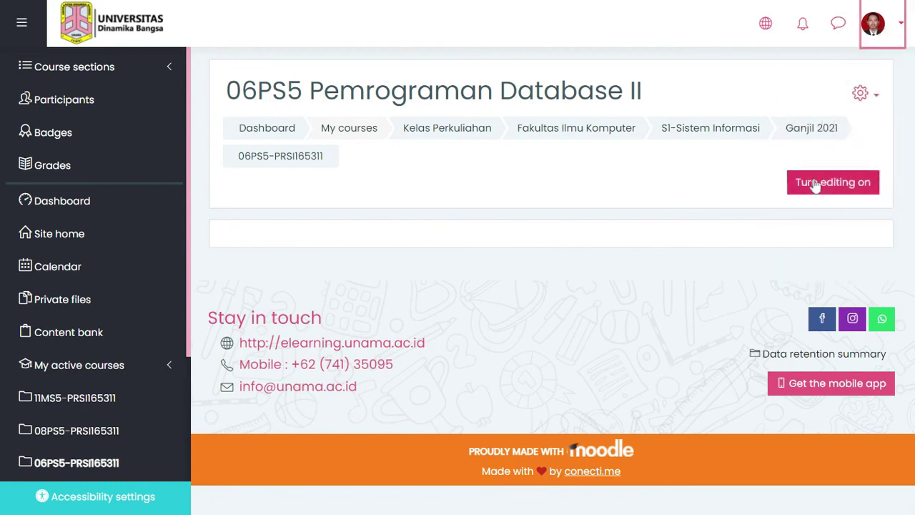
left_click(829, 183)
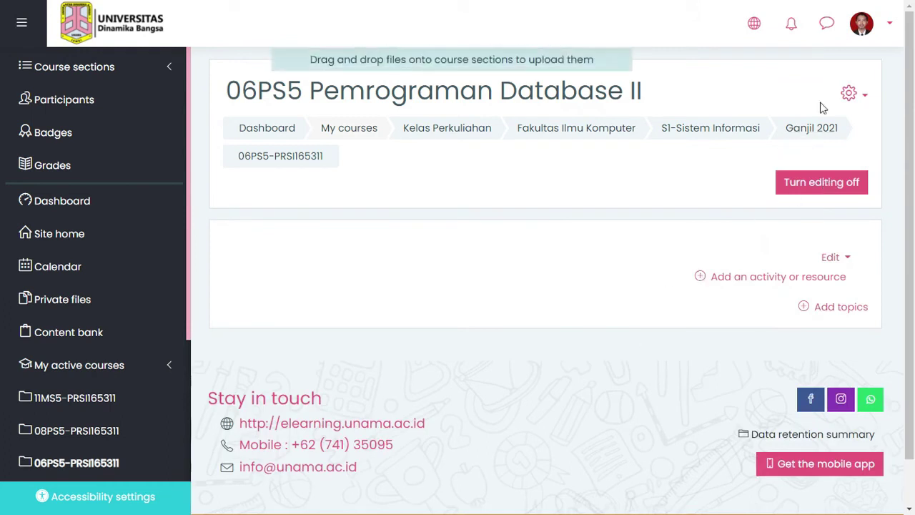
Start an import into the 06PS5 course and select 11MS5-PRSI165311 as the course to import data from.
left_click(849, 96)
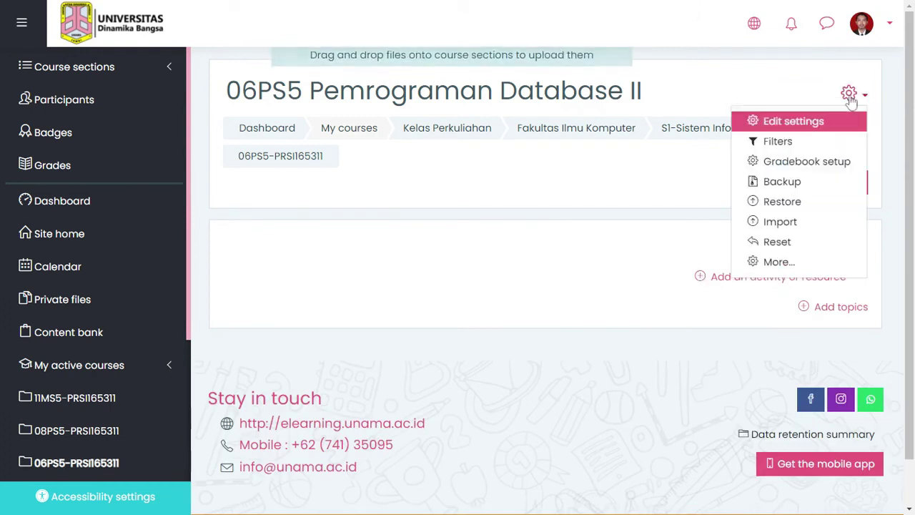
left_click(803, 222)
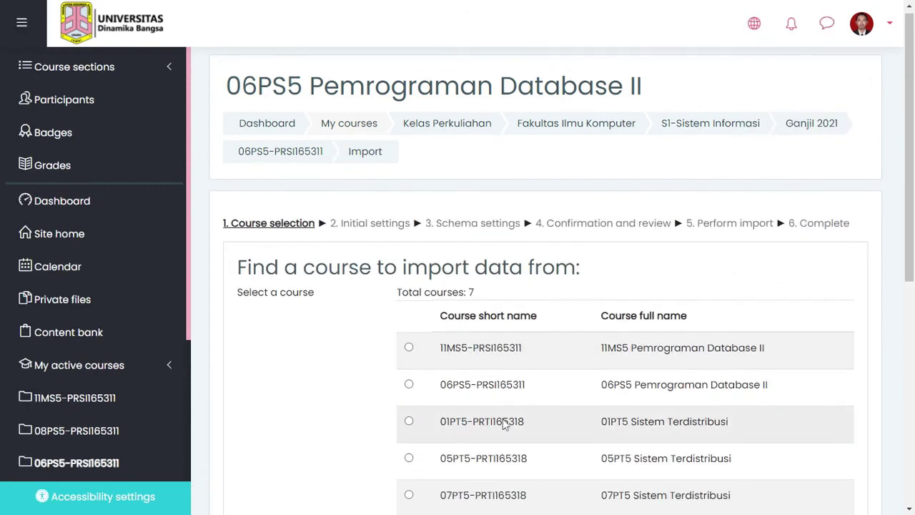
scroll(504, 424, "down", 3)
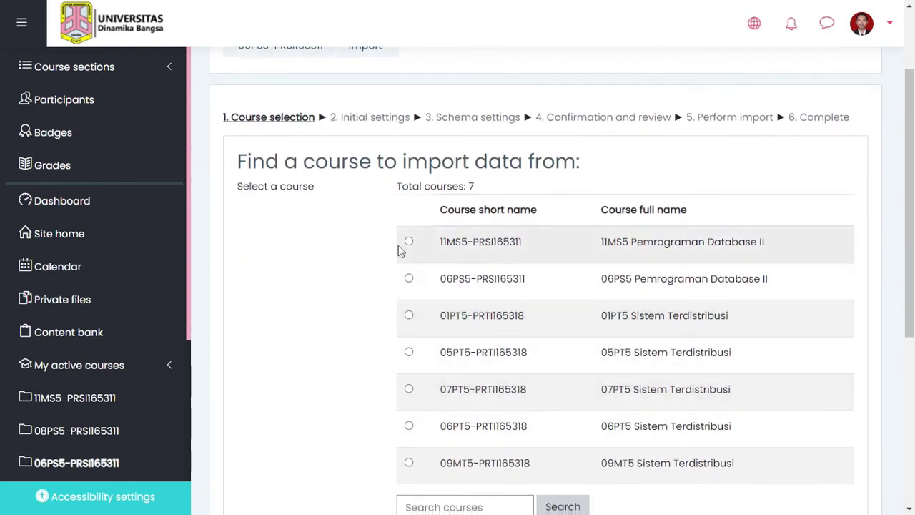
left_click(407, 242)
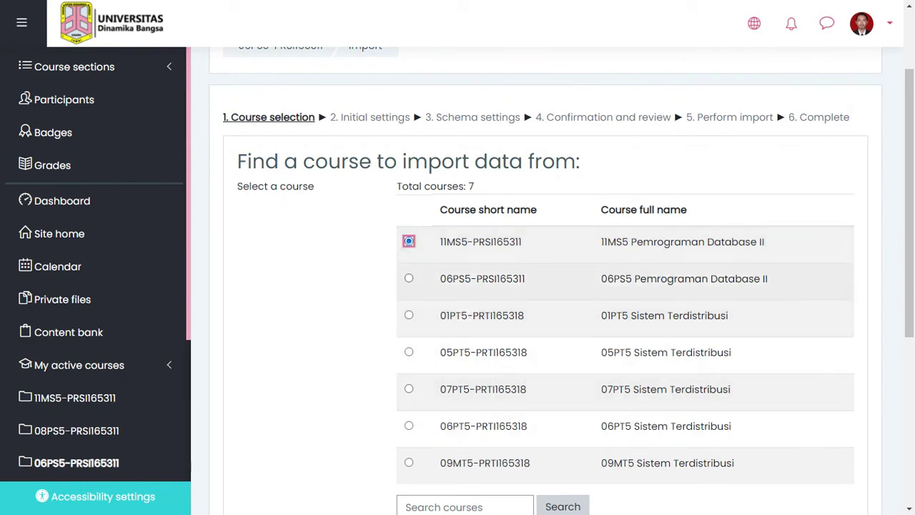
Continue with the chosen source course and restrict the import settings to activities and resources only, excluding blocks, files, question bank and all other options.
scroll(543, 286, "down", 4)
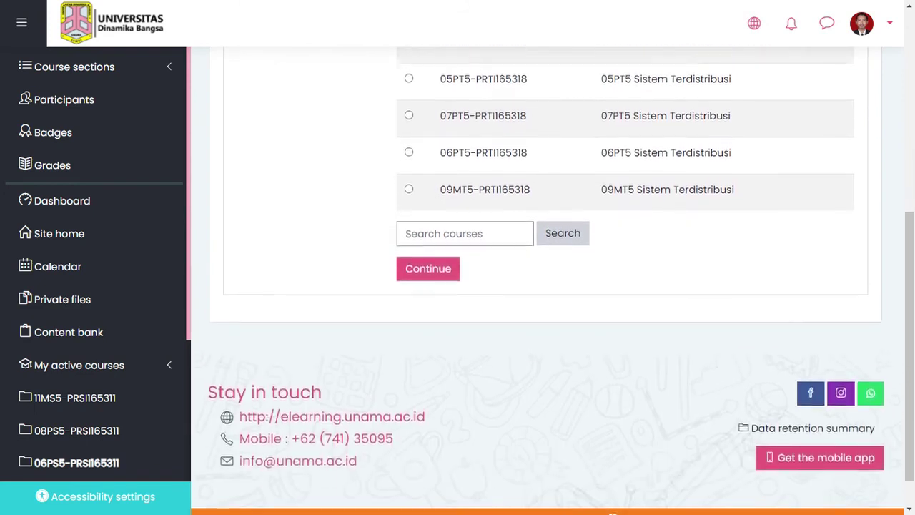
left_click(431, 263)
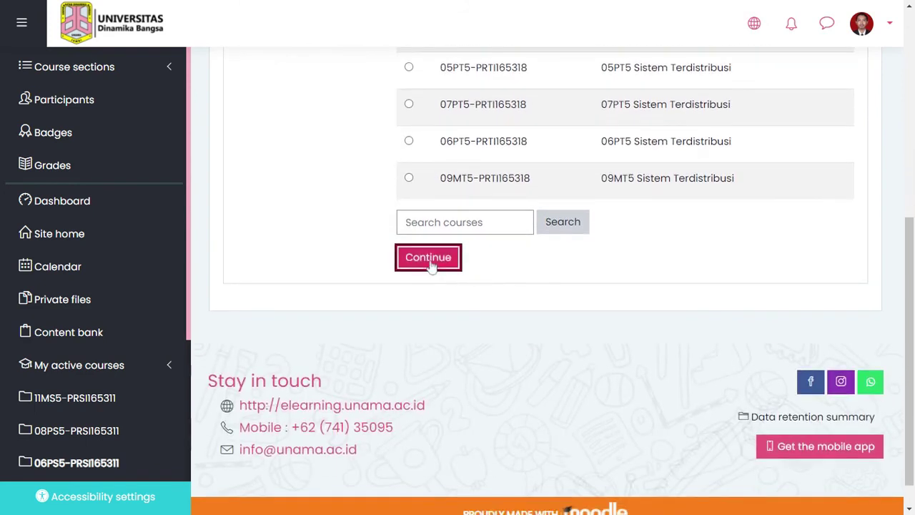
scroll(585, 303, "down", 1)
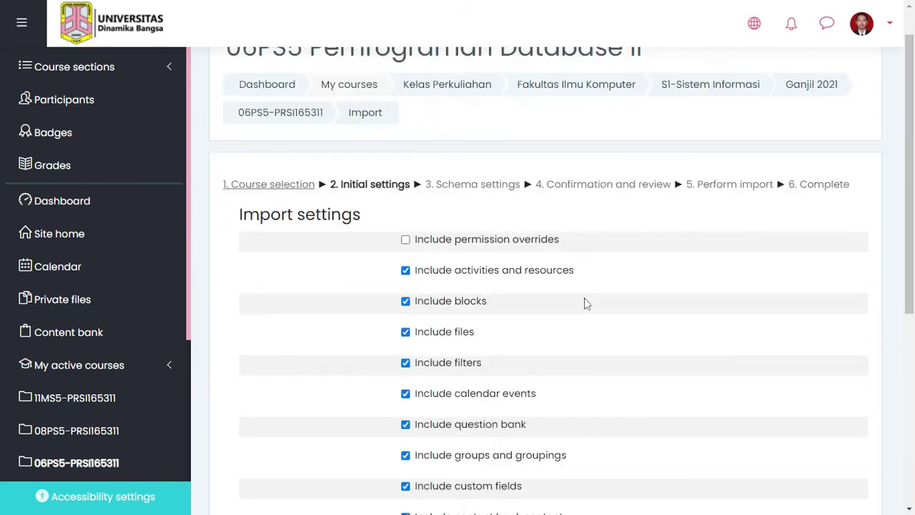
scroll(585, 303, "down", 1)
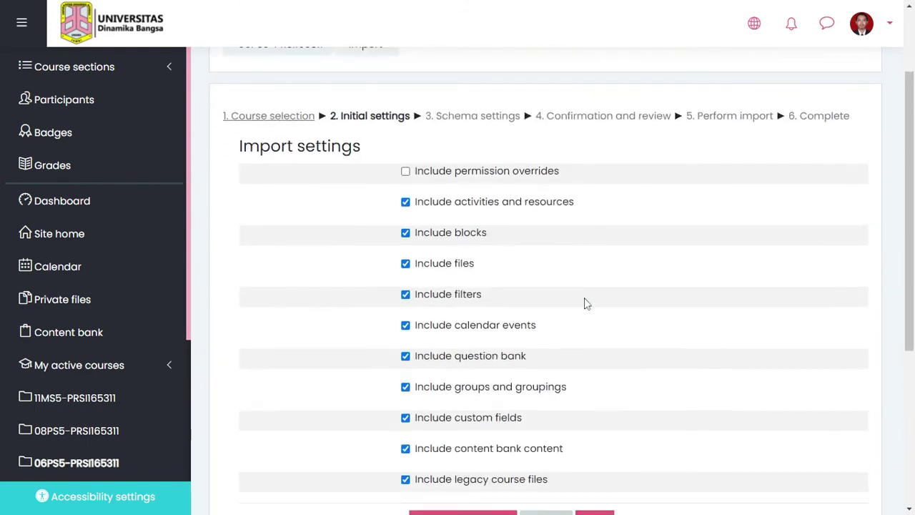
left_click(404, 236)
left_click(405, 266)
left_click(405, 297)
left_click(405, 327)
left_click(406, 359)
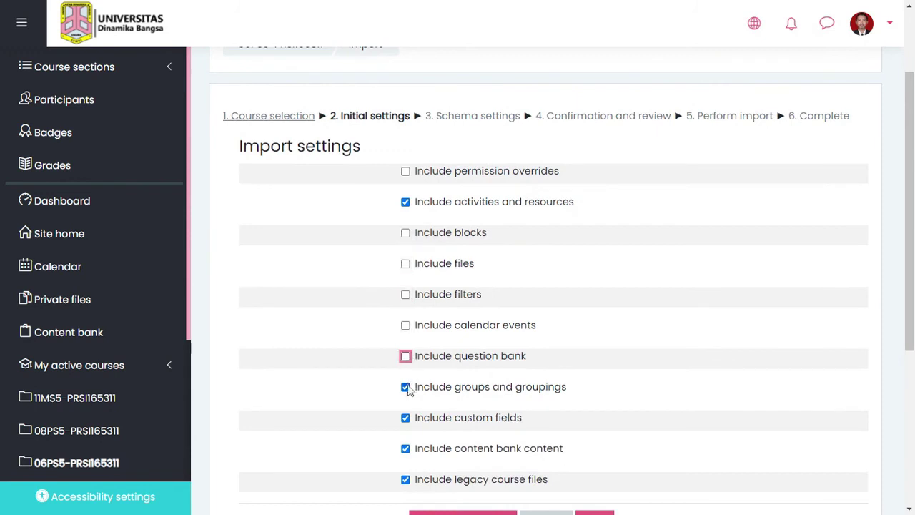
left_click(406, 388)
left_click(406, 420)
left_click(406, 450)
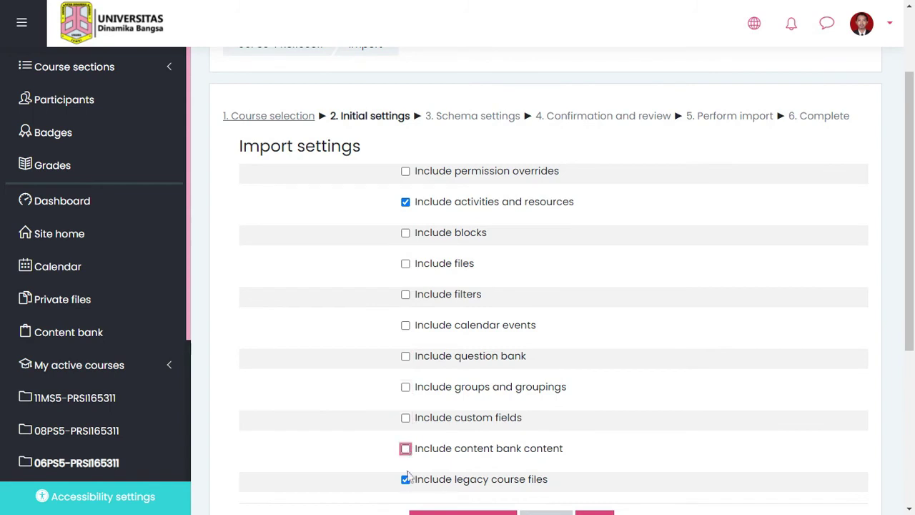
left_click(406, 480)
scroll(408, 483, "down", 3)
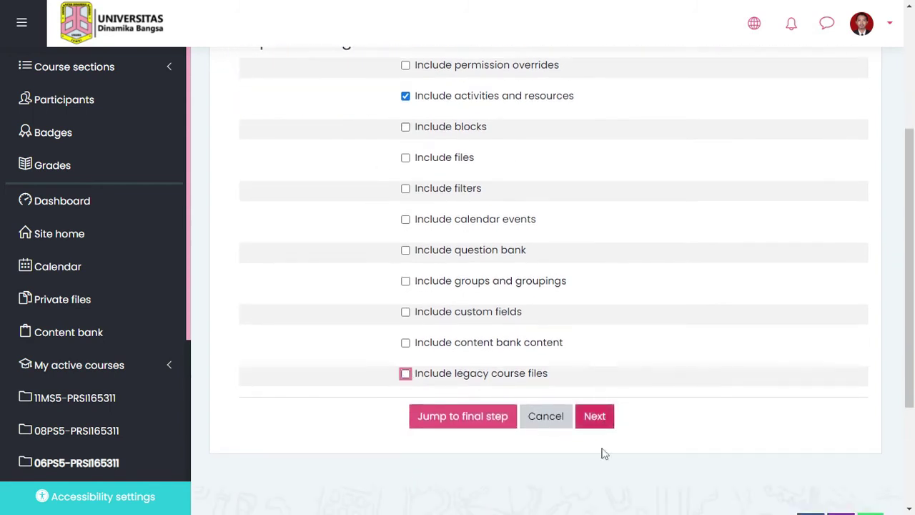
left_click(597, 422)
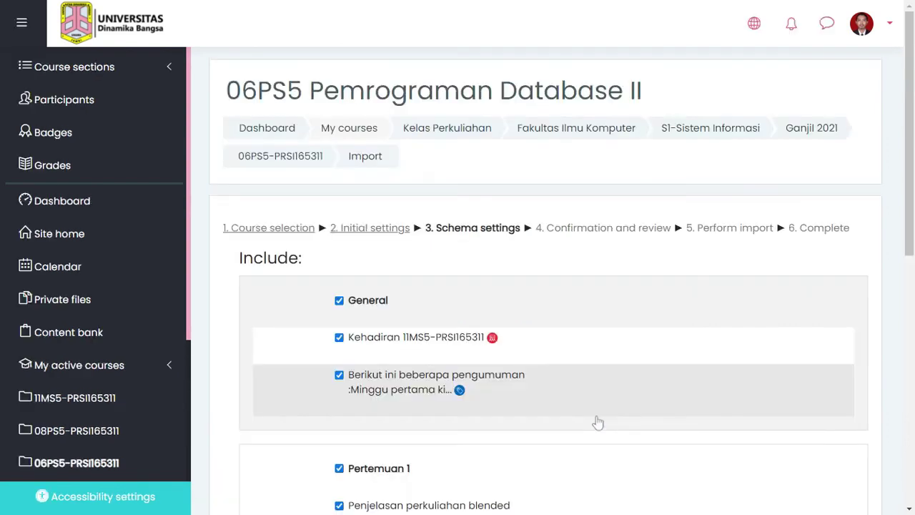
Exclude the Kehadiran 11MS5-PRSI165311 attendance activity from the import, keep the announcements, Pertemuan 1 and Pertemuan 2, and proceed to the review.
scroll(596, 415, "down", 2)
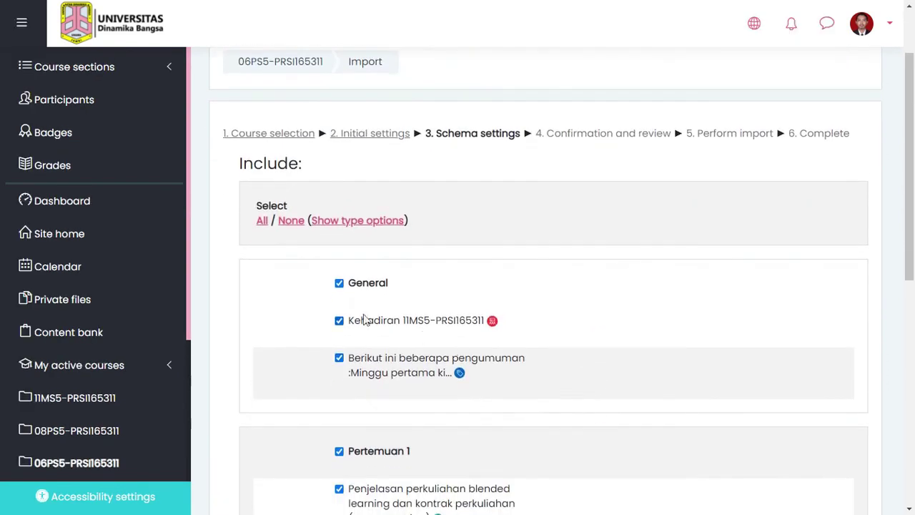
left_click(339, 321)
scroll(419, 381, "down", 5)
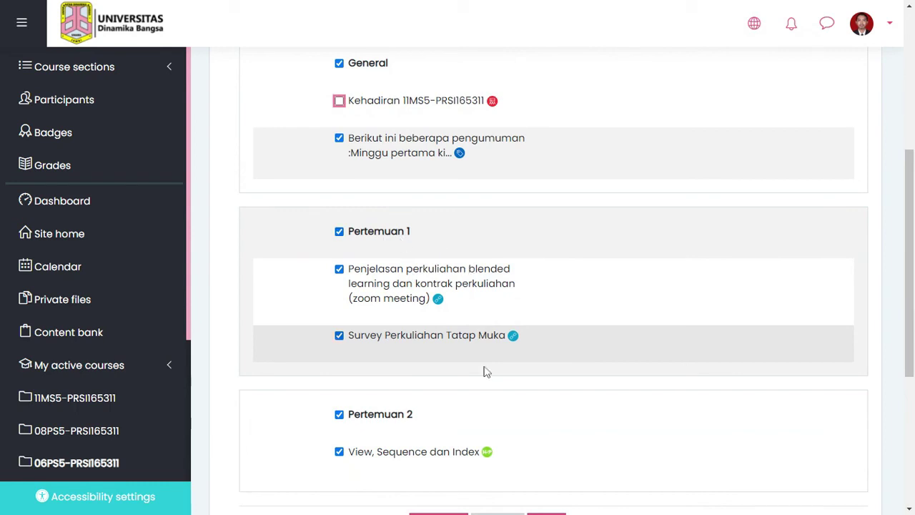
scroll(488, 395, "down", 1)
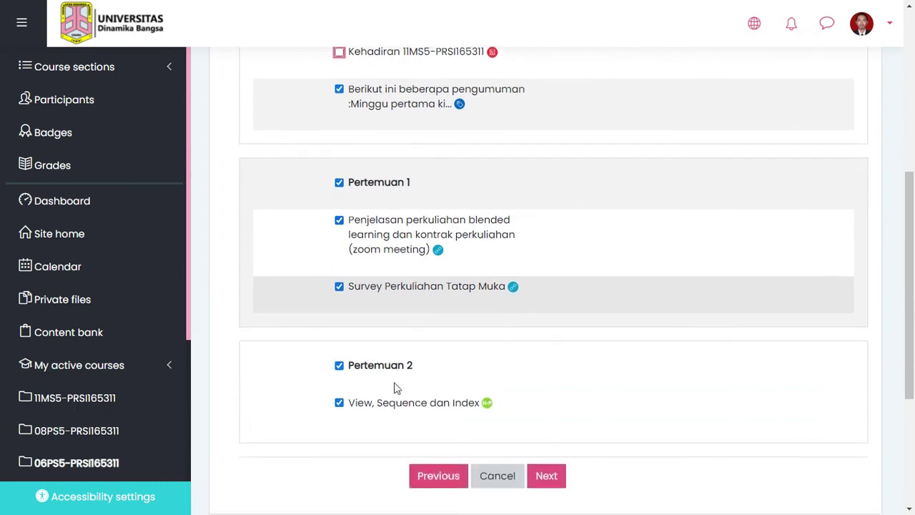
scroll(431, 391, "down", 1)
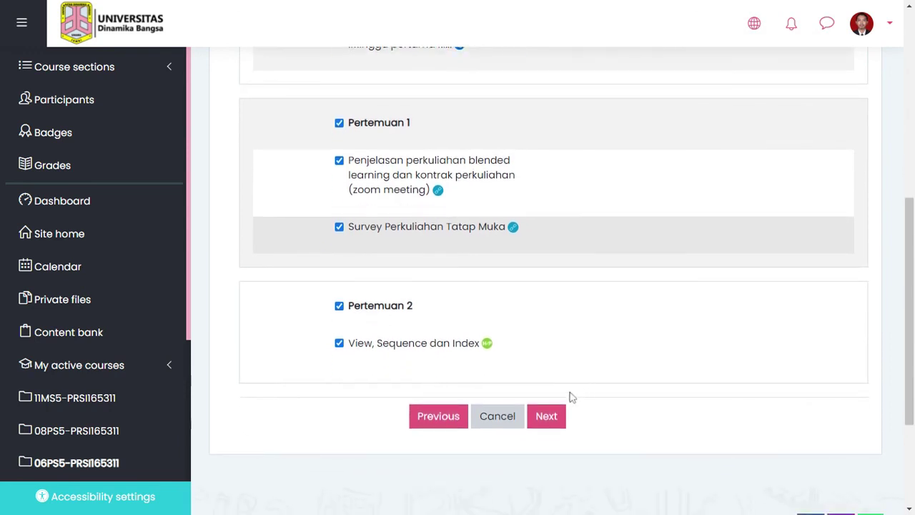
left_click(546, 415)
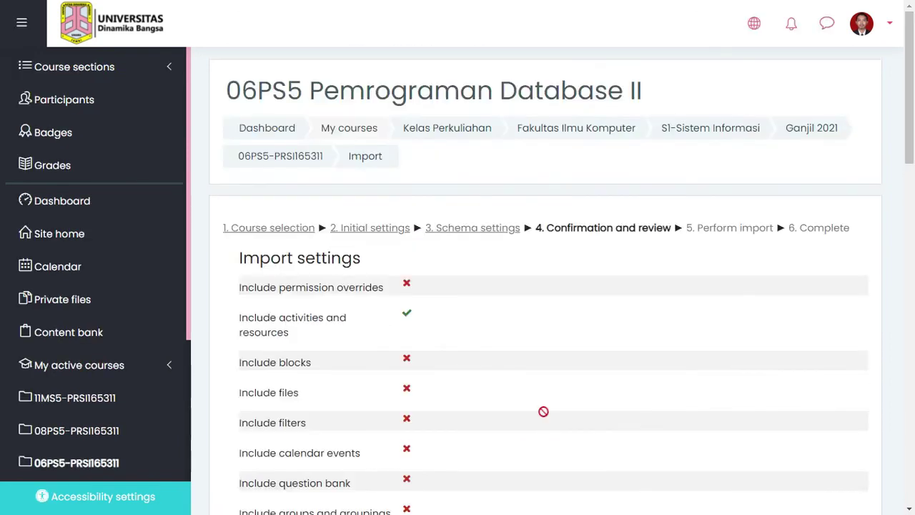
Review the included settings and items, perform the import into the 06PS5 course, and return to its course page.
scroll(543, 410, "down", 6)
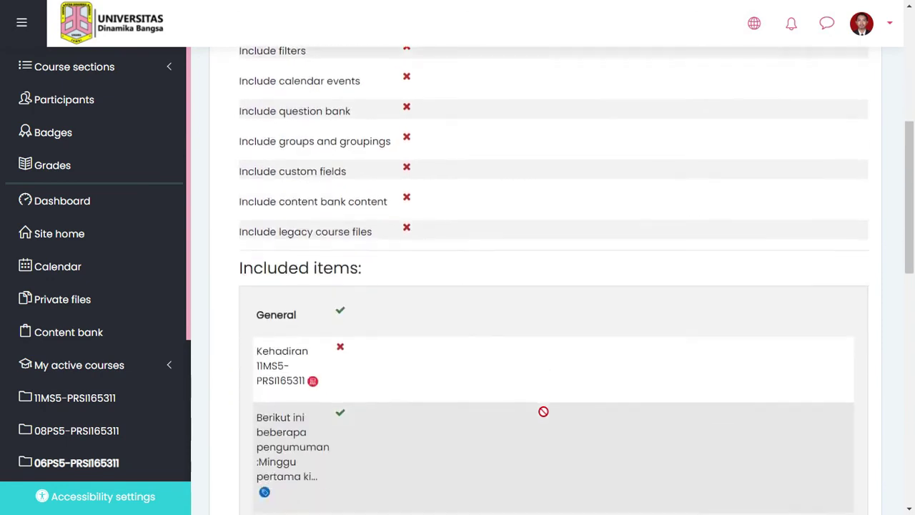
scroll(543, 411, "down", 6)
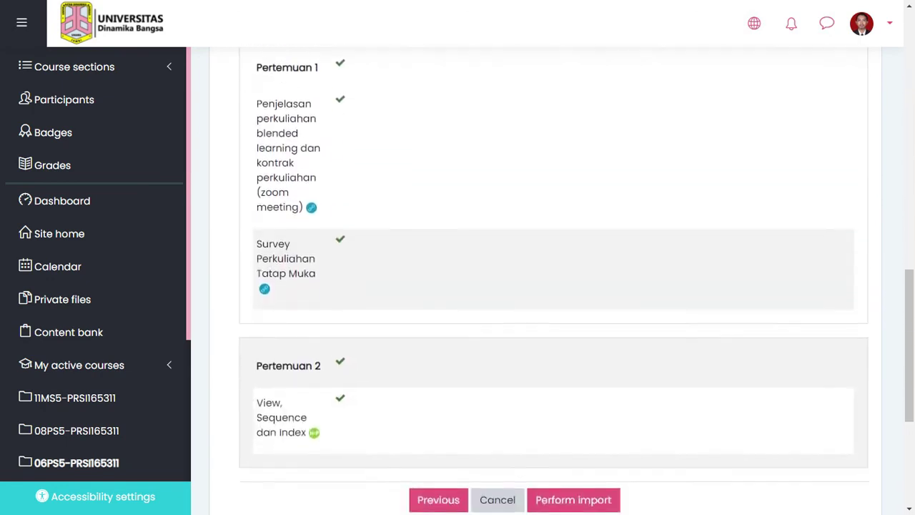
scroll(571, 385, "down", 2)
left_click(581, 381)
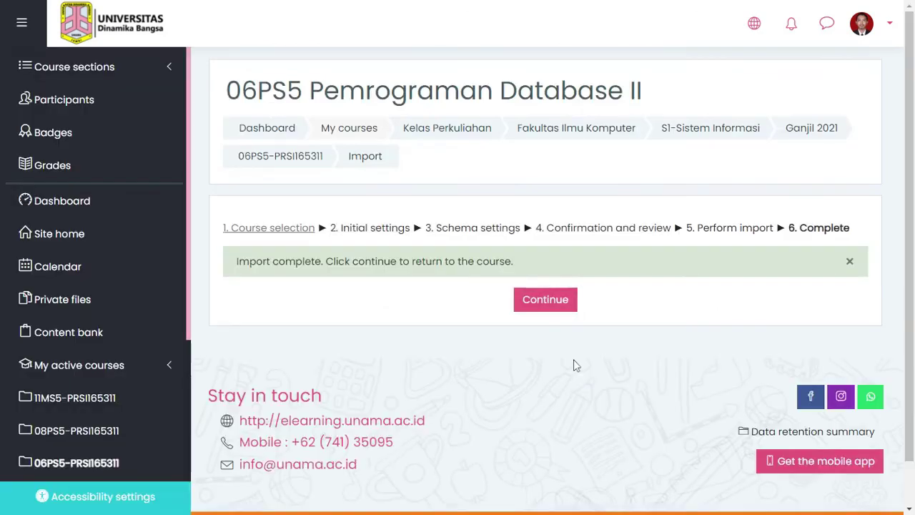
left_click(552, 303)
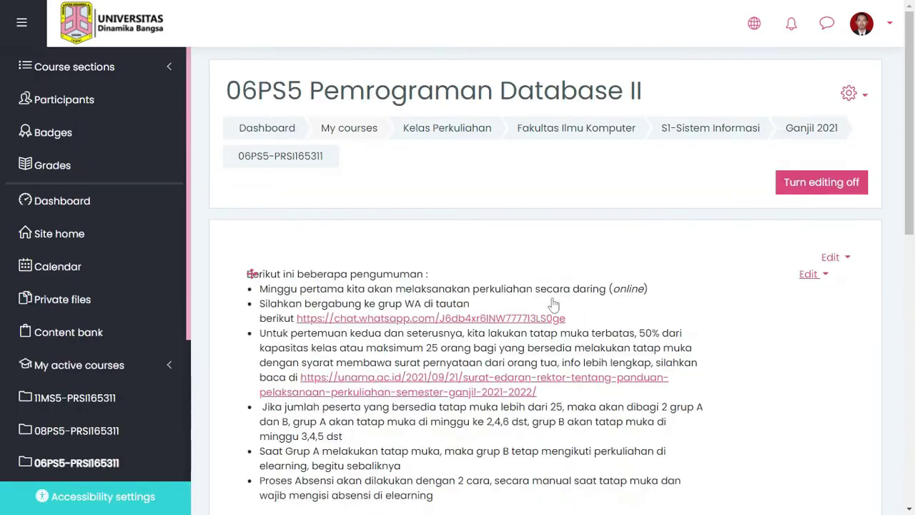
Examine the imported announcements, Pertemuan 1 and Pertemuan 2 in the 06PS5 course, and view the 08PS5 and 11MS5 course pages for comparison.
scroll(553, 305, "down", 5)
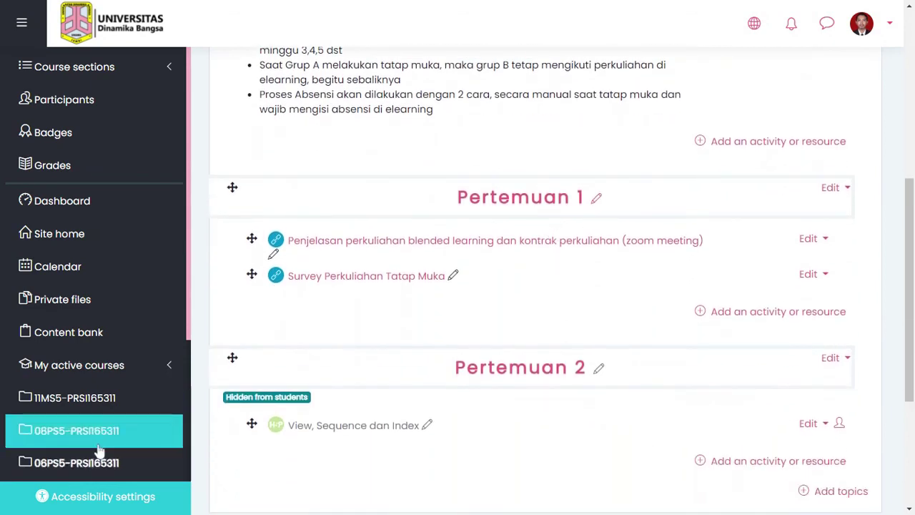
scroll(98, 446, "up", 5)
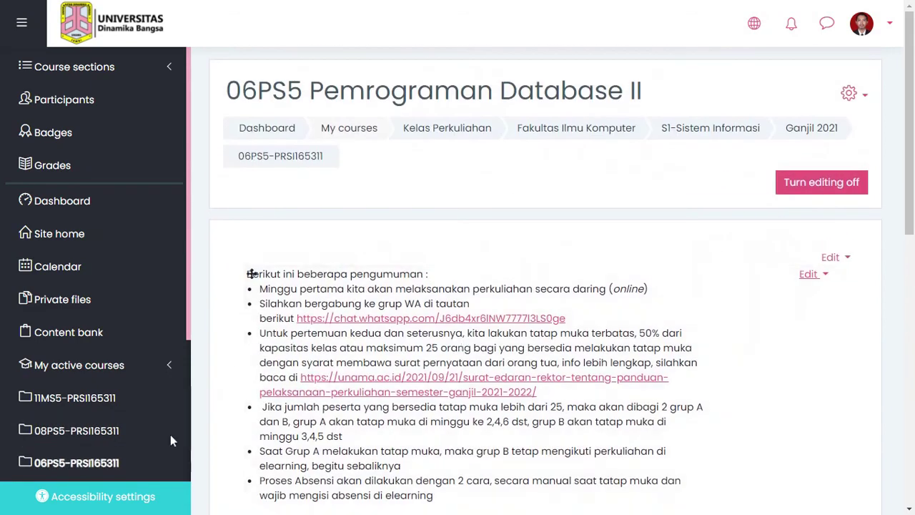
left_click(80, 437)
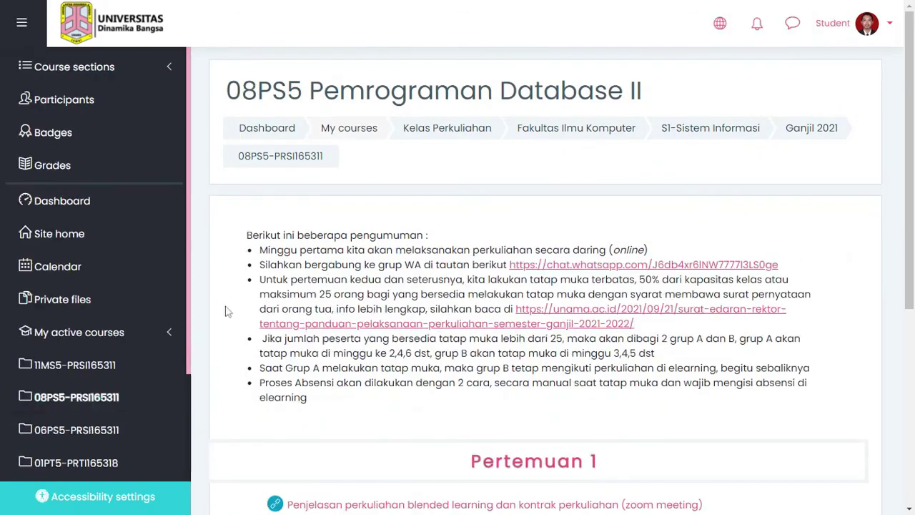
left_click(84, 367)
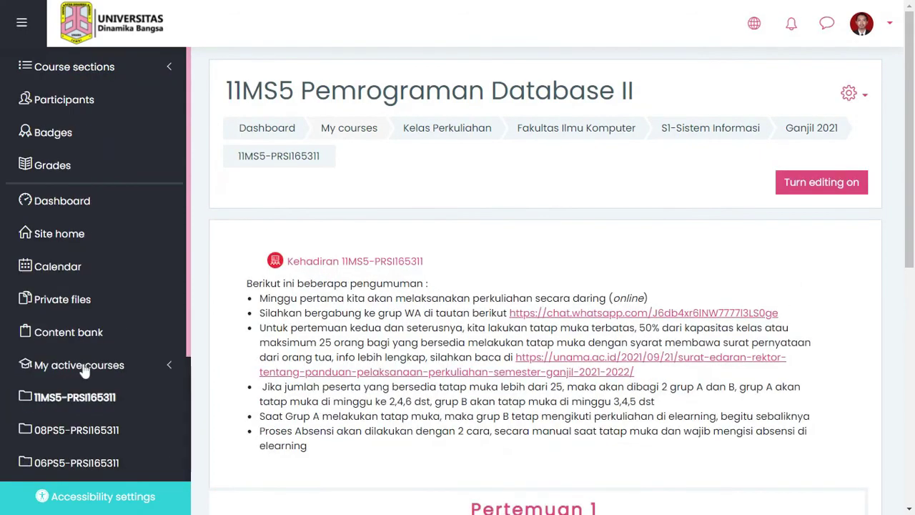